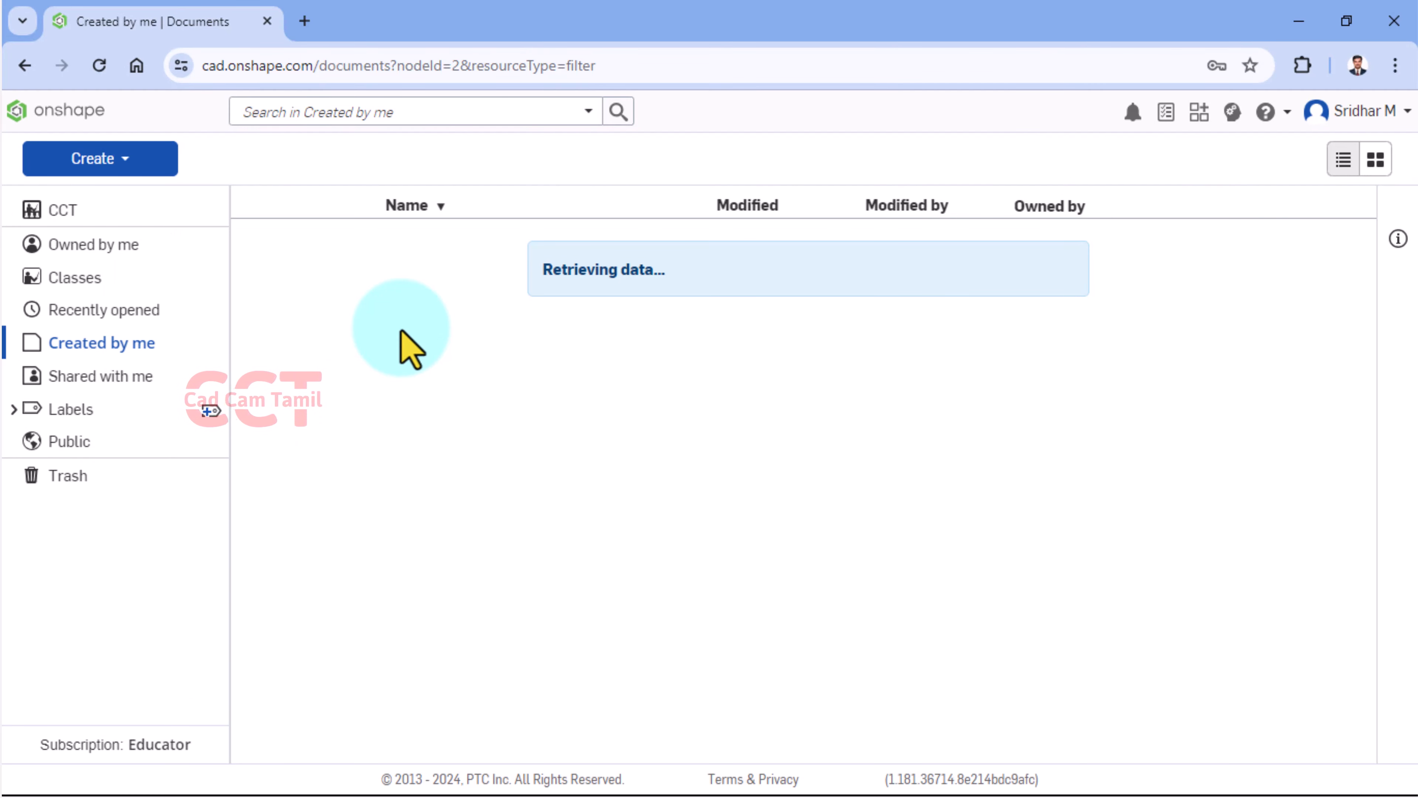
- Create a new document named 6 in the Weekly Cad Challenge folder
key(F11)
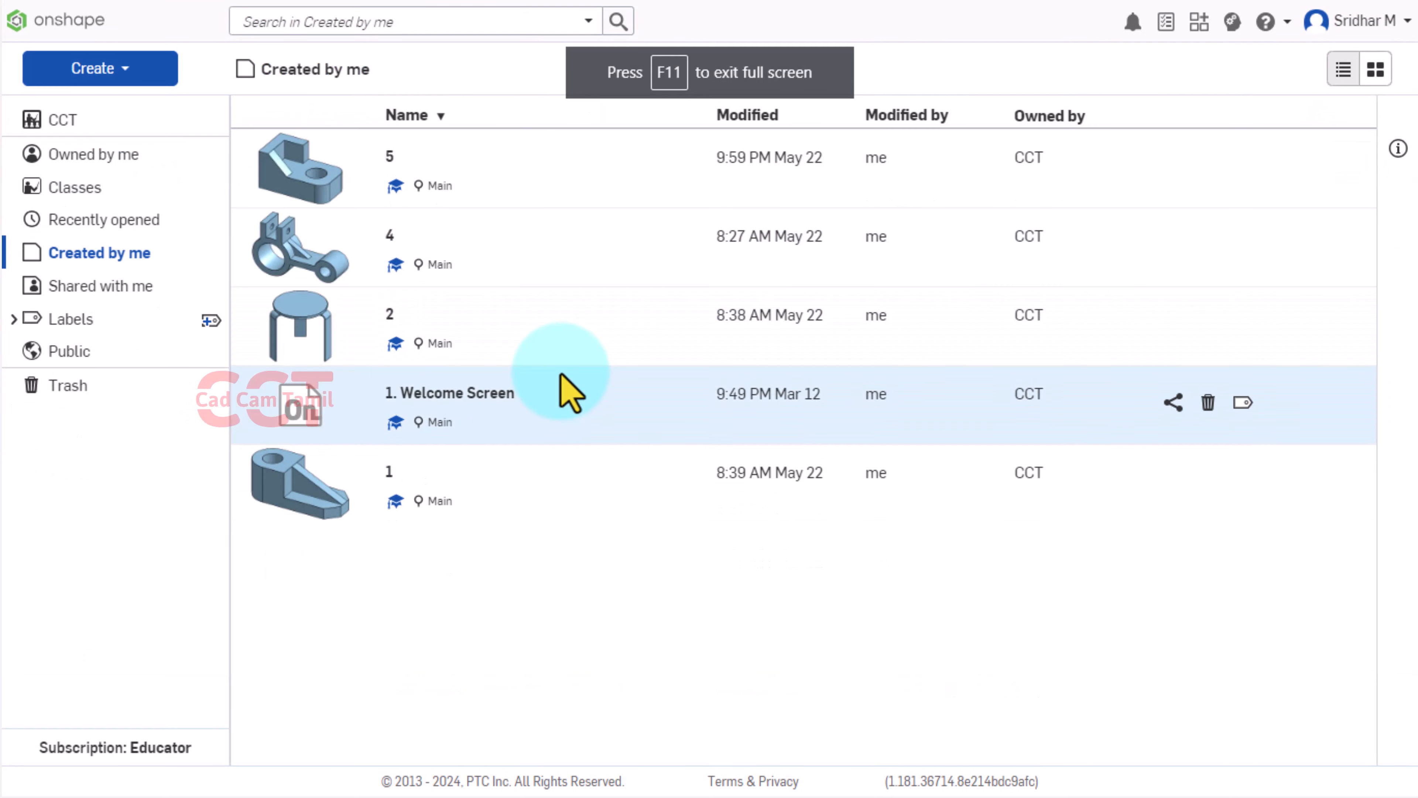
click(60, 72)
click(76, 106)
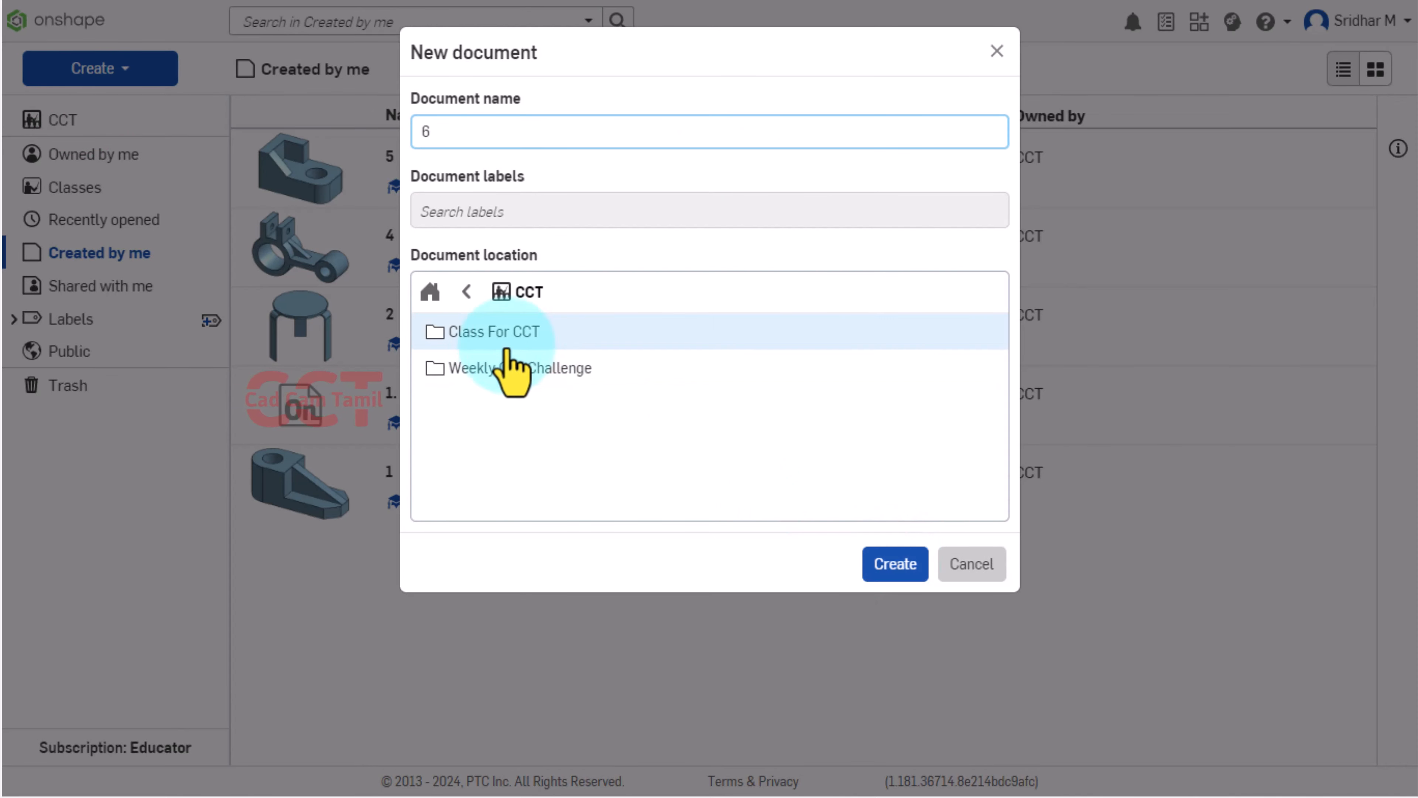
click(495, 368)
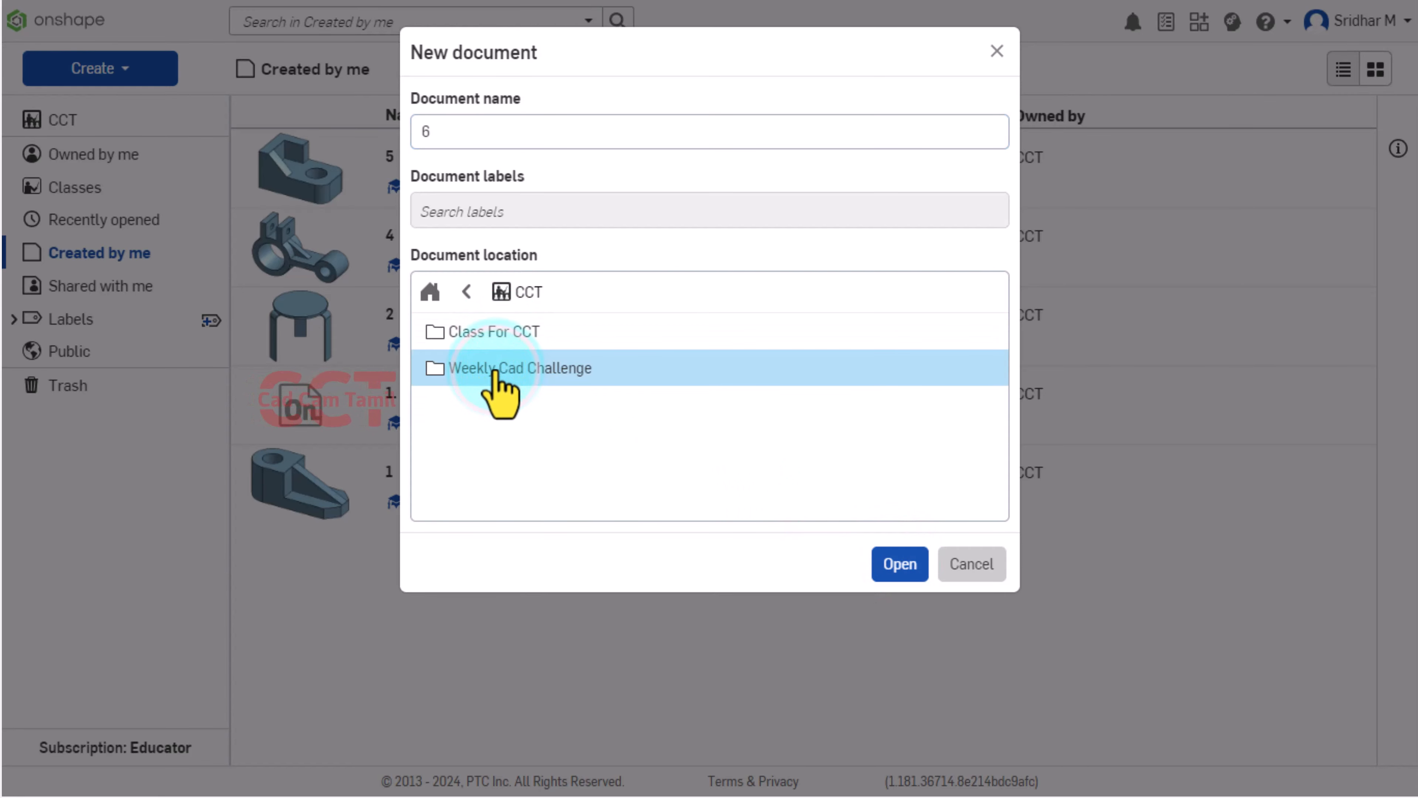
double_click(494, 369)
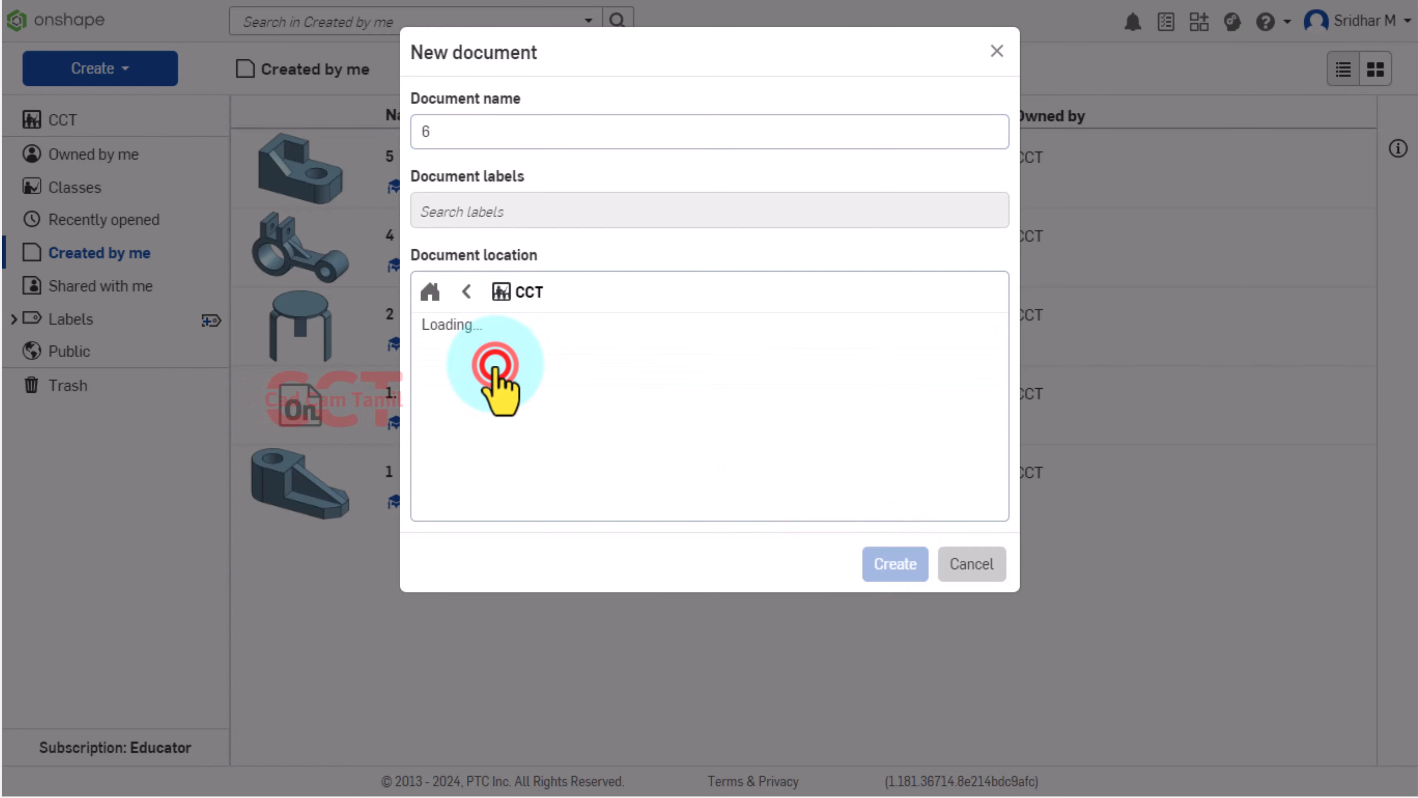
click(504, 131)
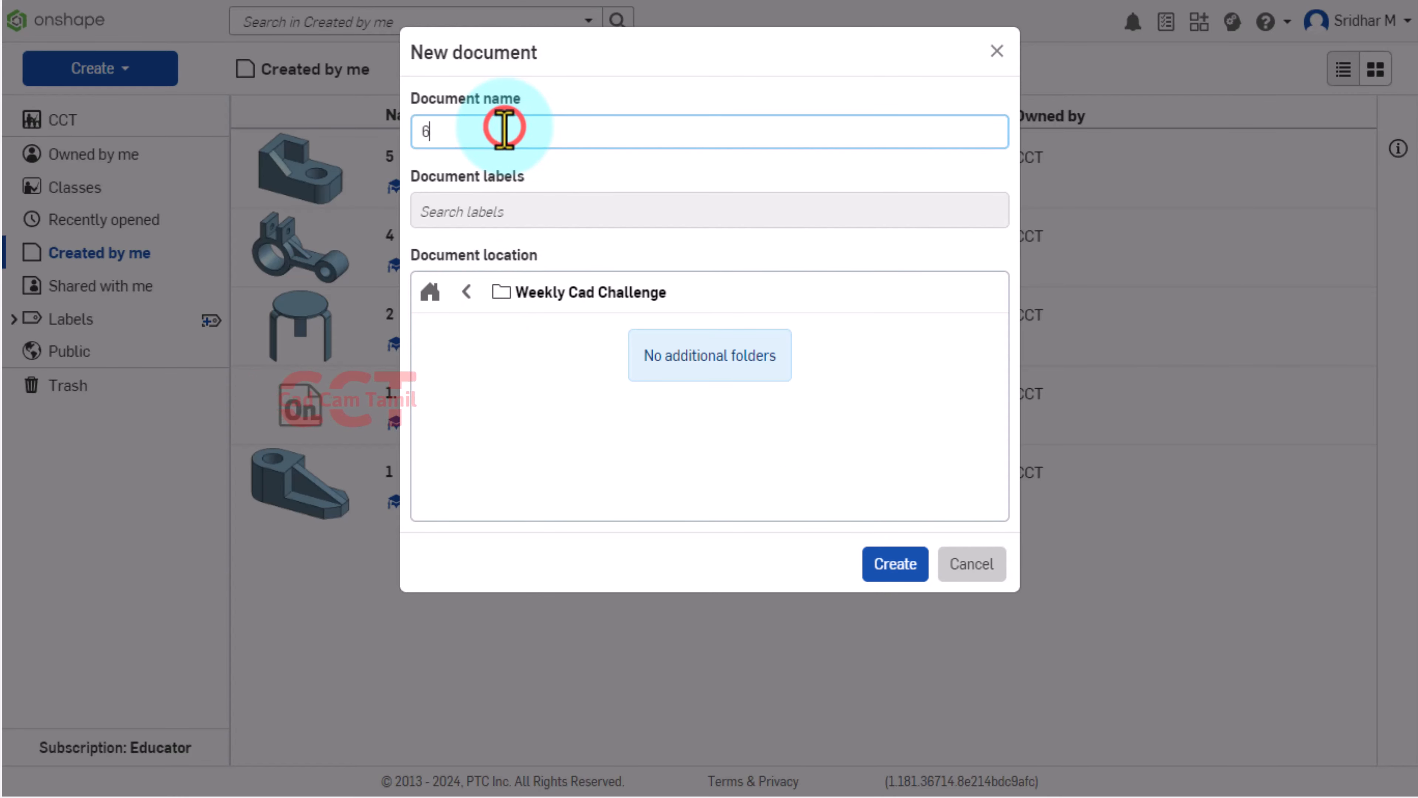
click(892, 564)
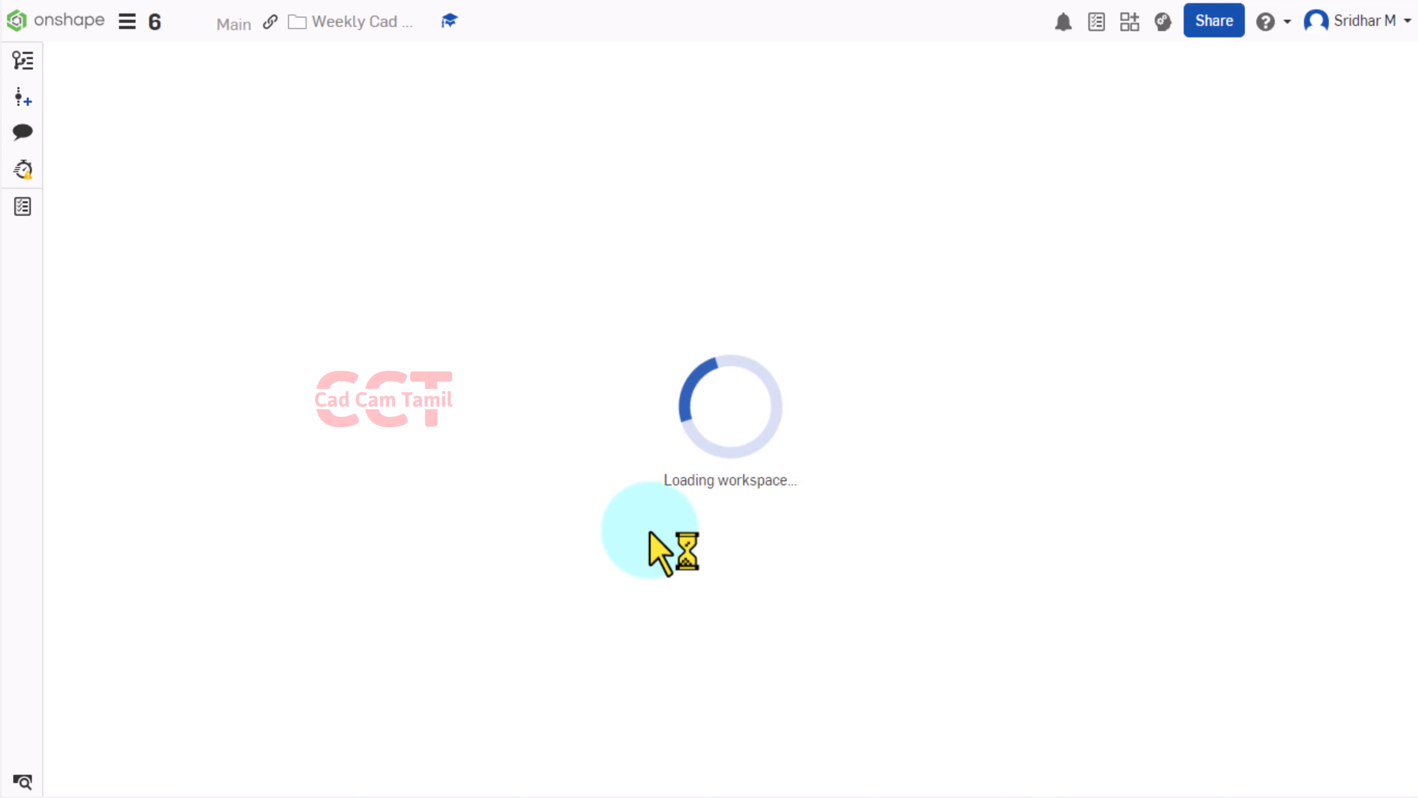
- Start a sketch on the Top plane and view it normal to the sketch plane
click(625, 442)
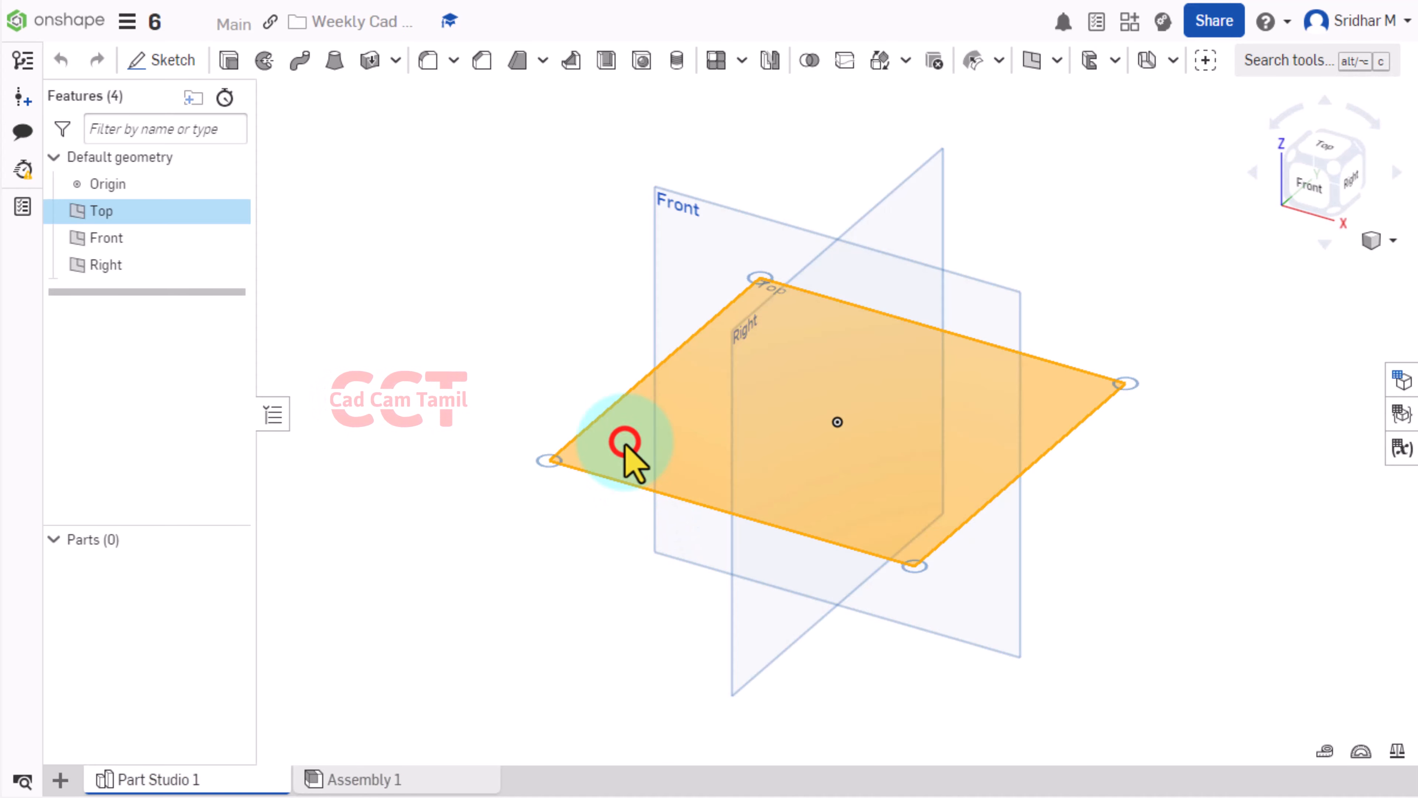
click(187, 60)
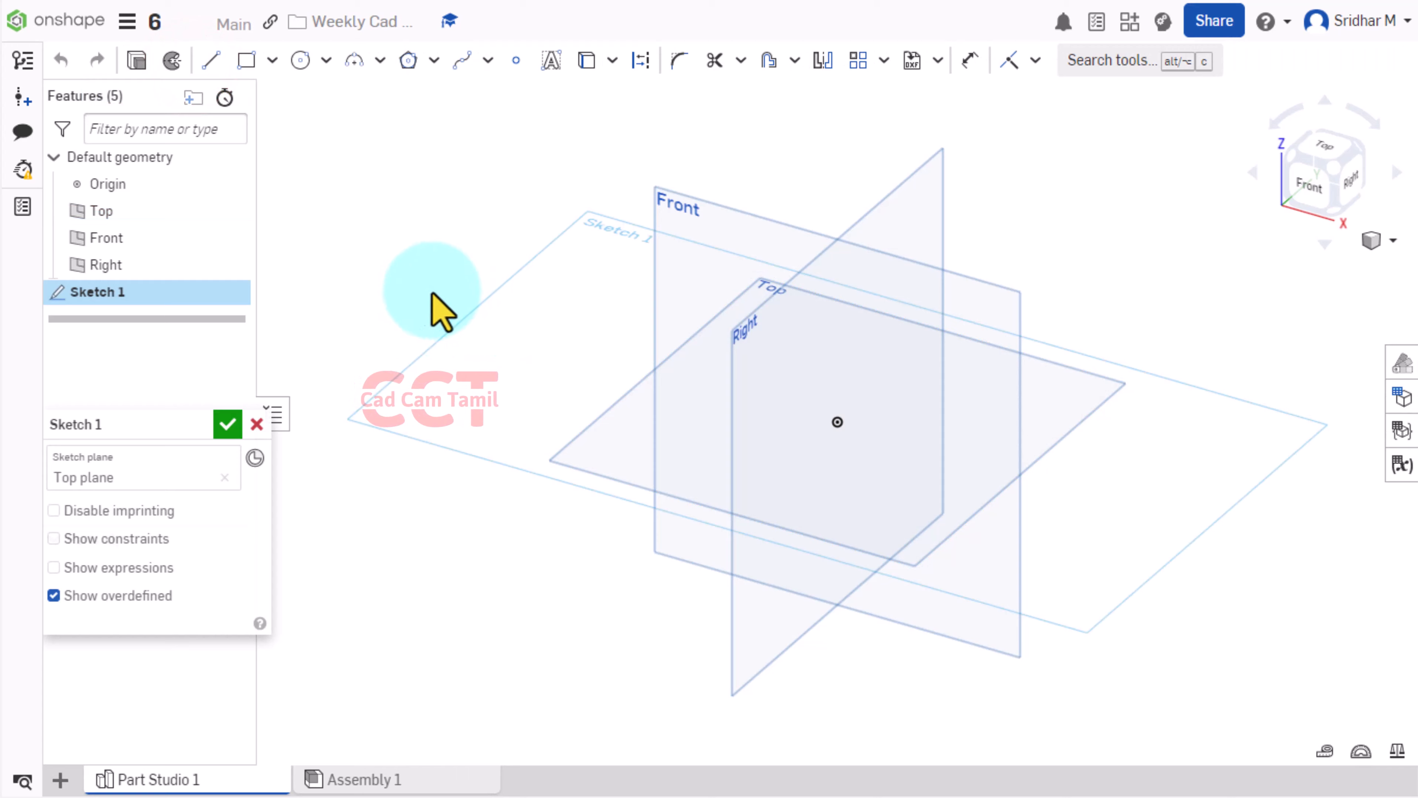
right_click(371, 231)
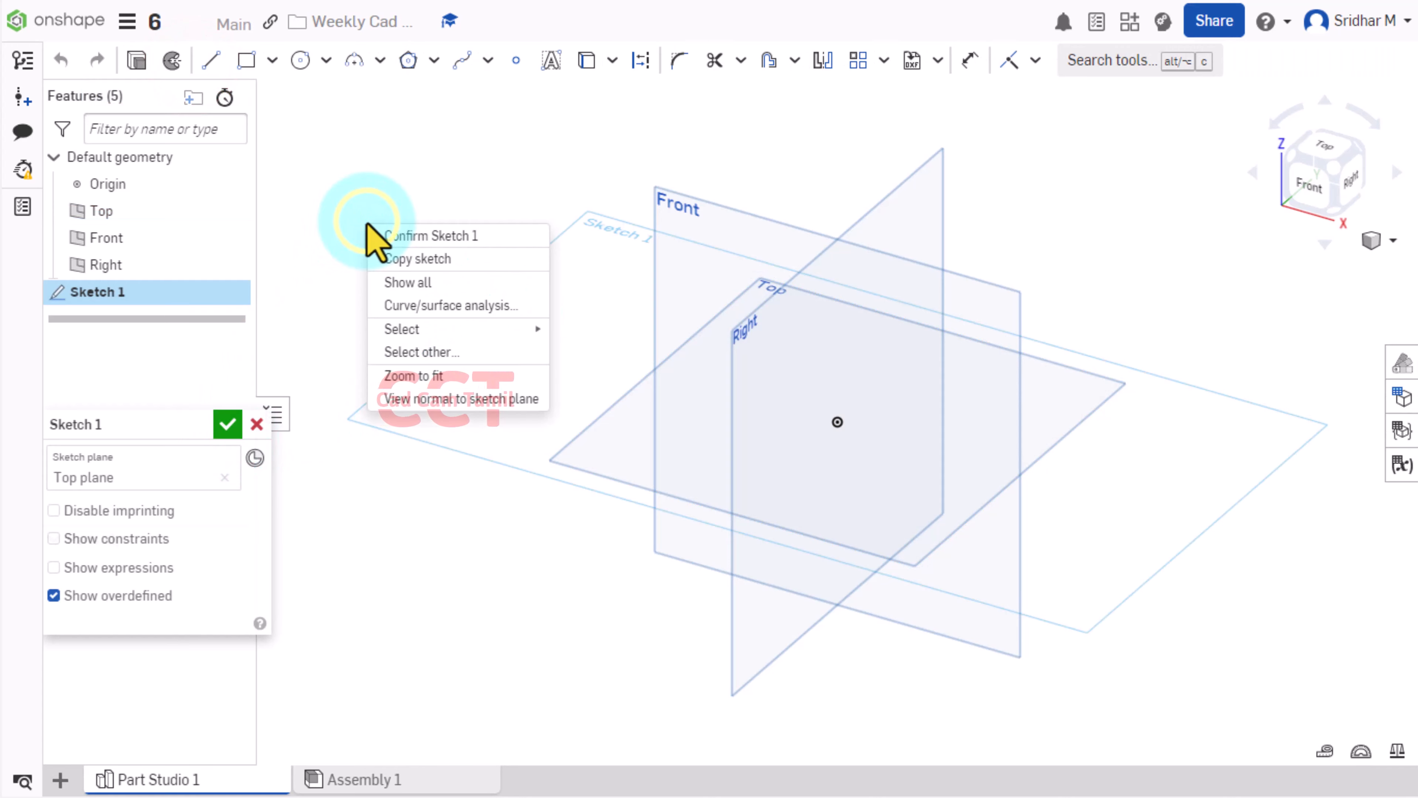
click(422, 398)
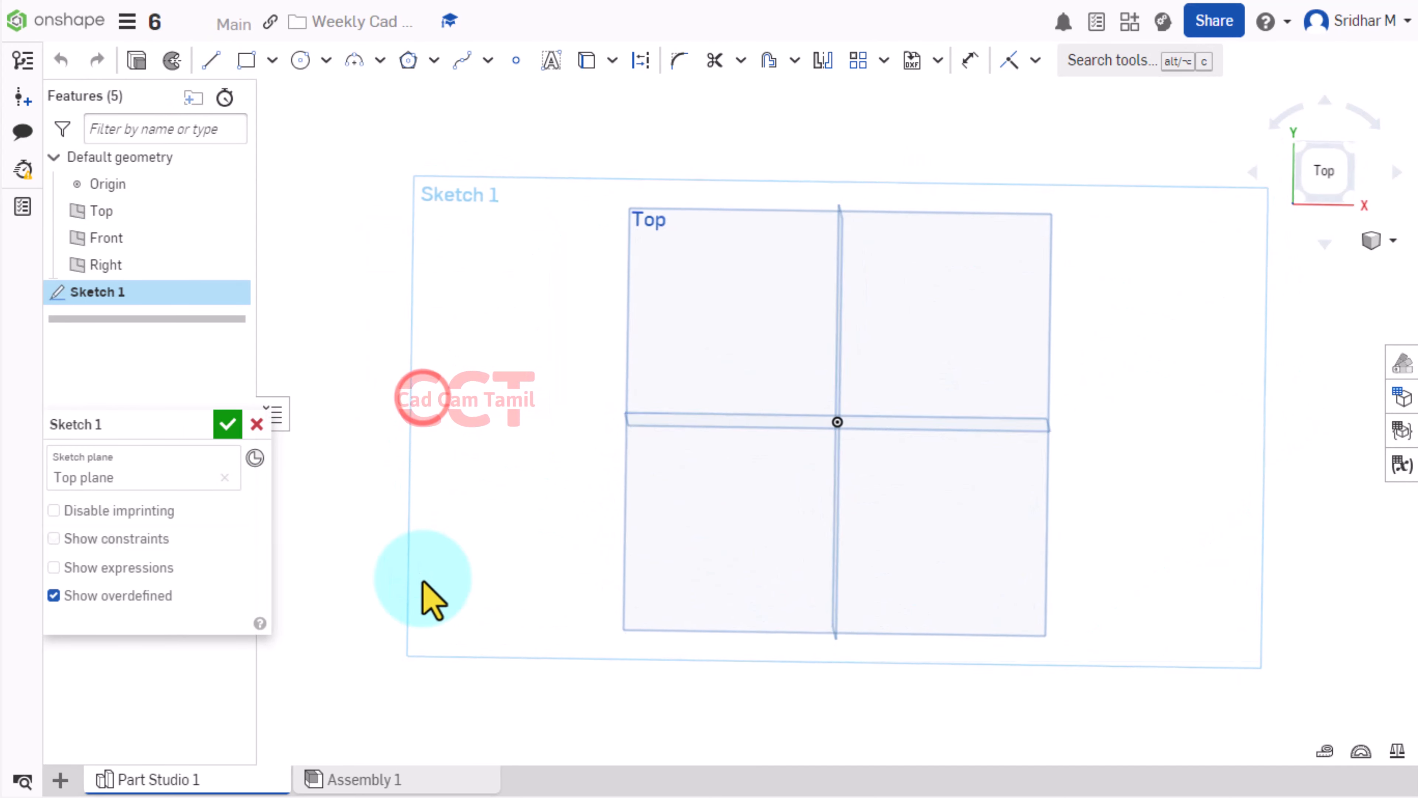
- Sketch a four-sided profile about 63 mm wide and tall with a slanted lower edge, removing the horizontal line from the origin
click(219, 64)
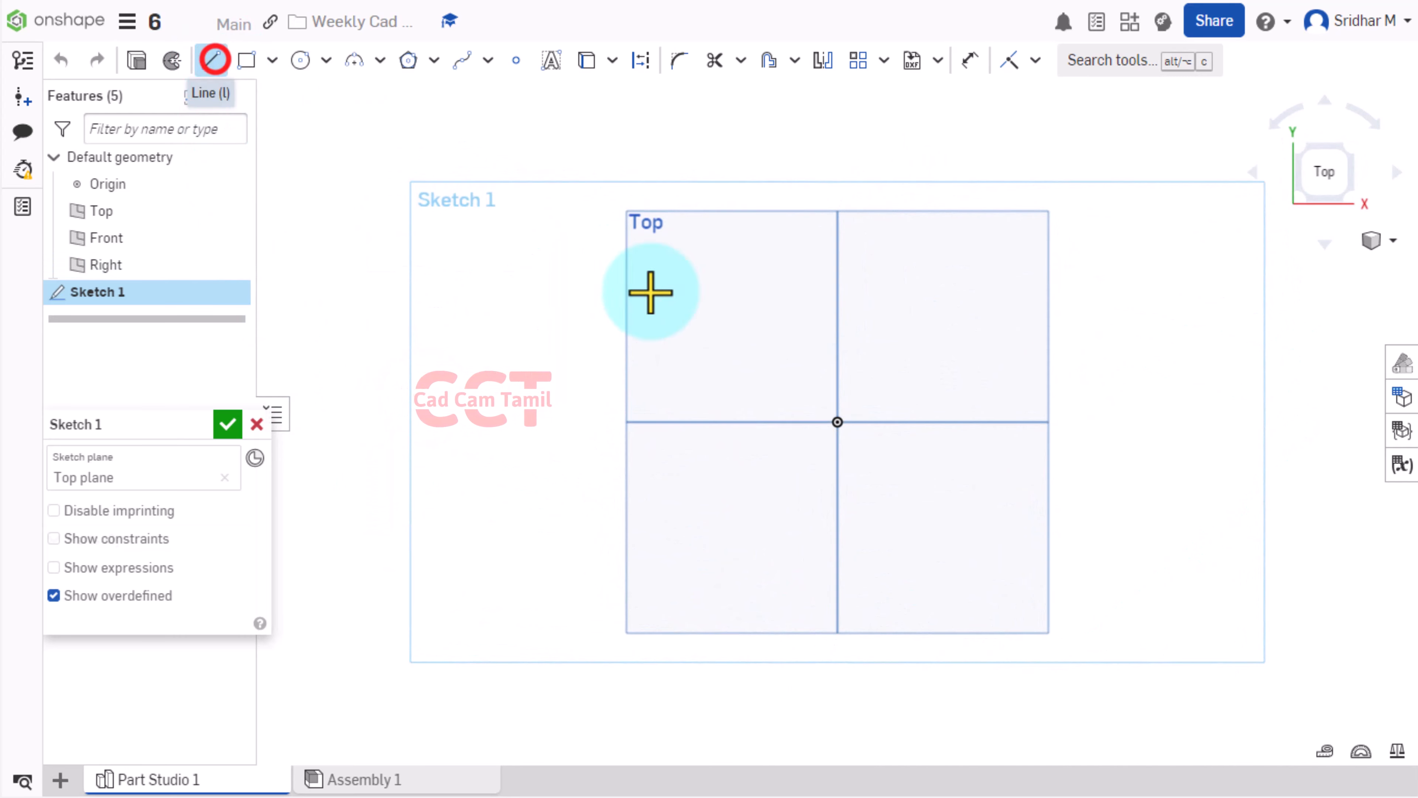
click(838, 422)
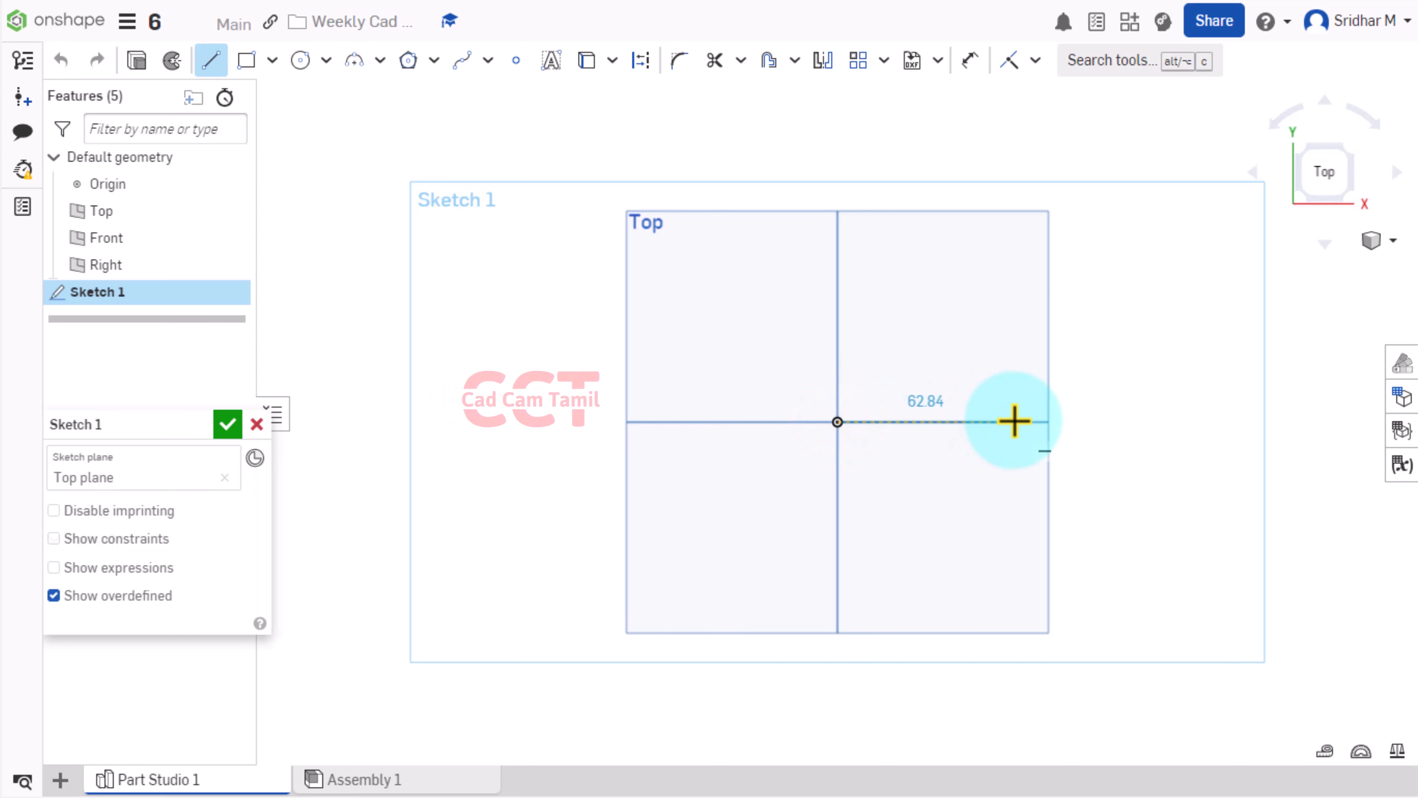
click(1015, 422)
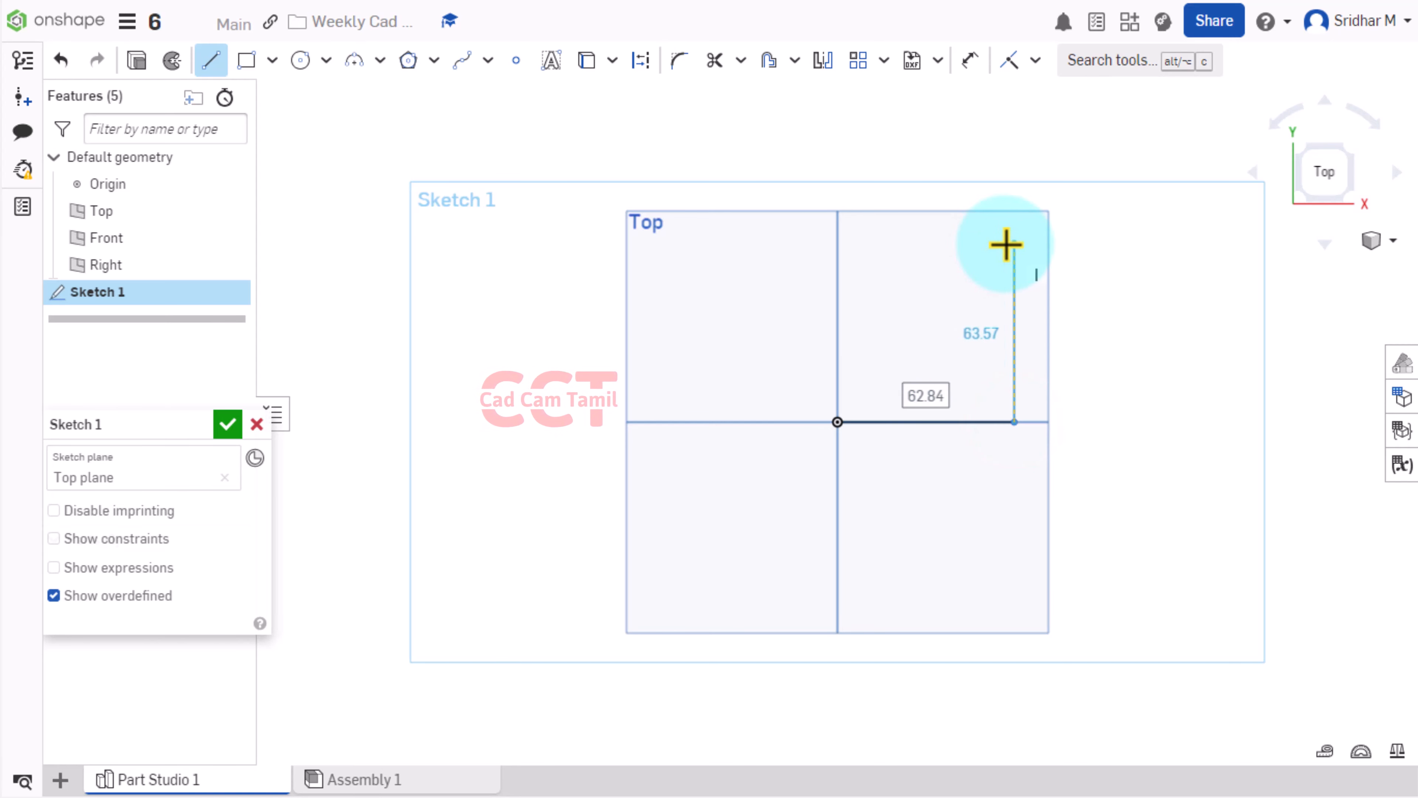
click(1015, 244)
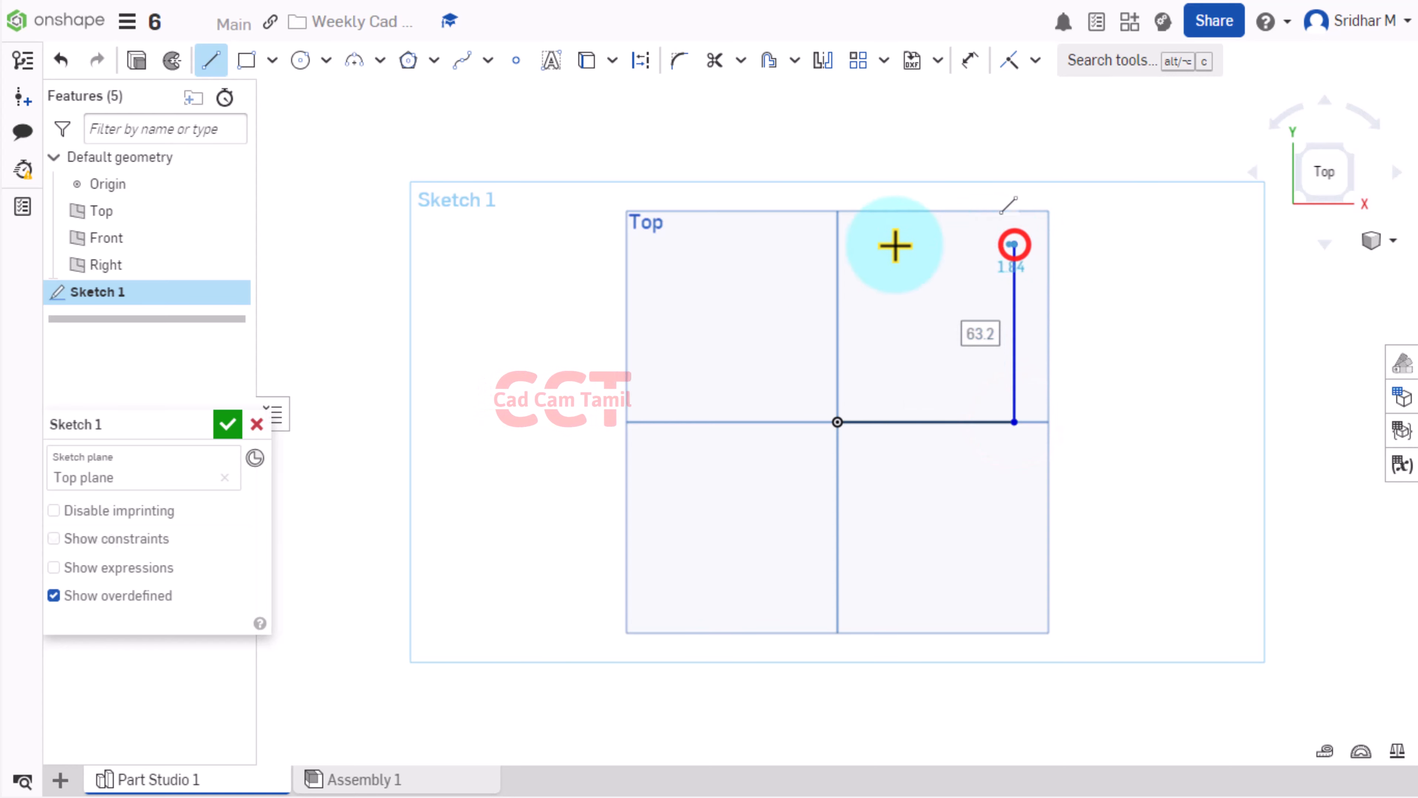
click(833, 248)
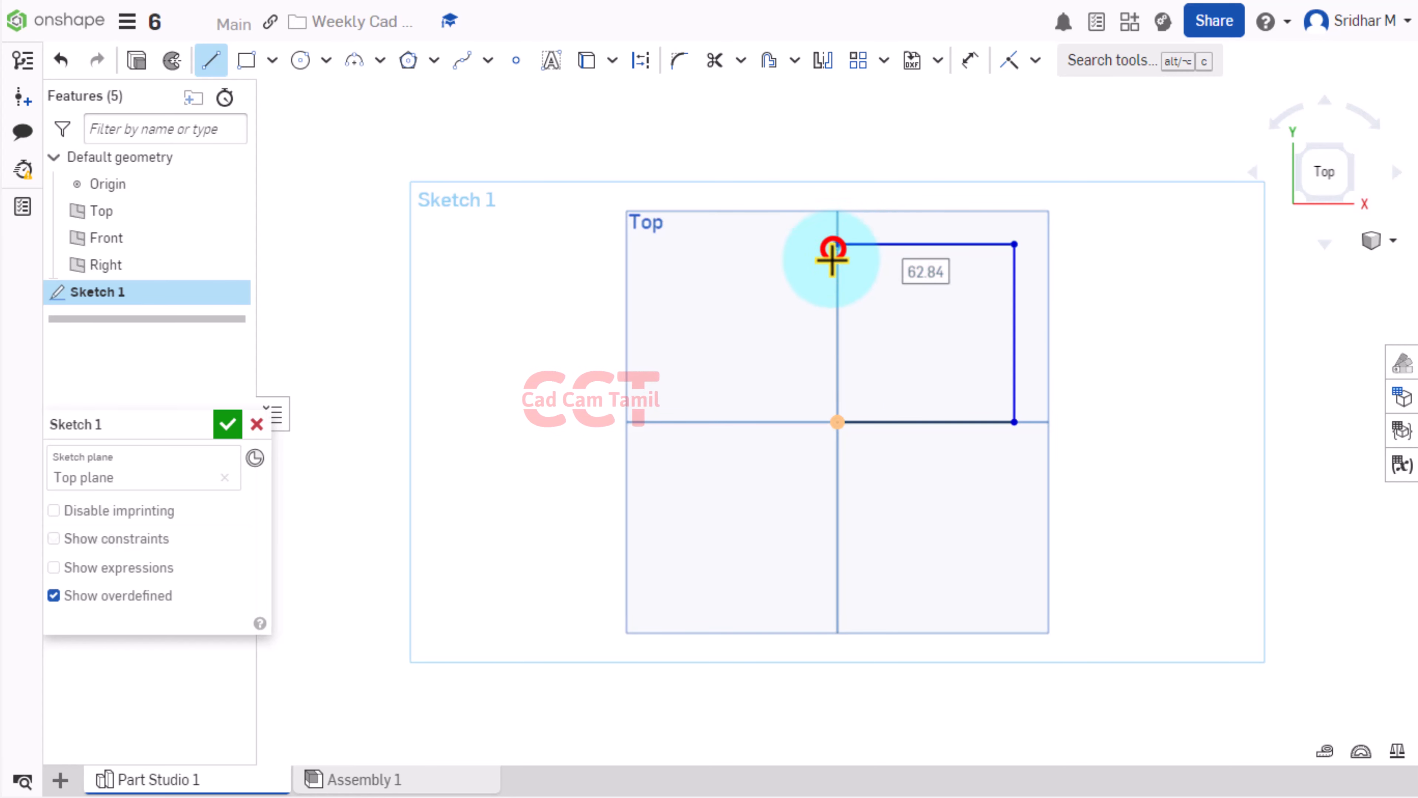
click(838, 349)
click(1017, 426)
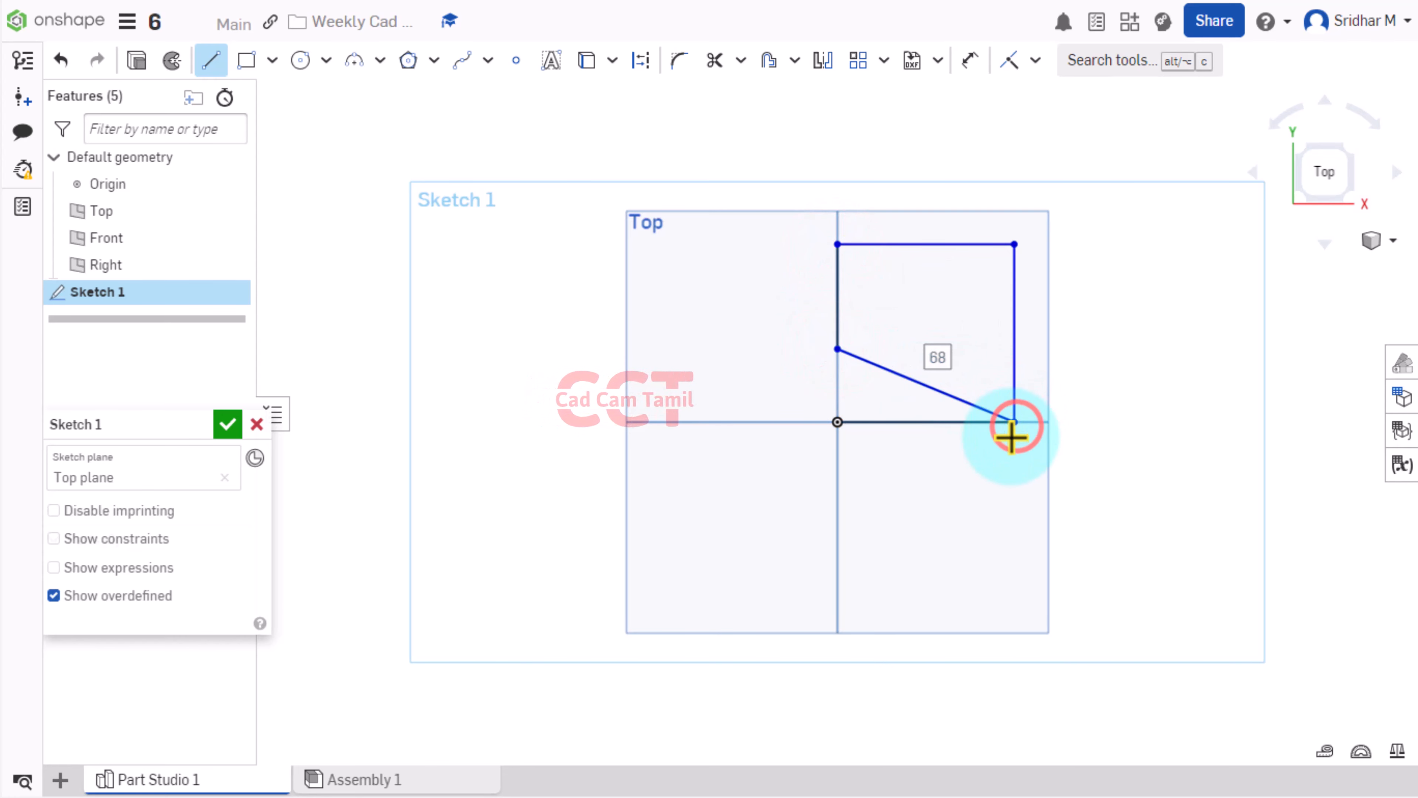
key(Escape)
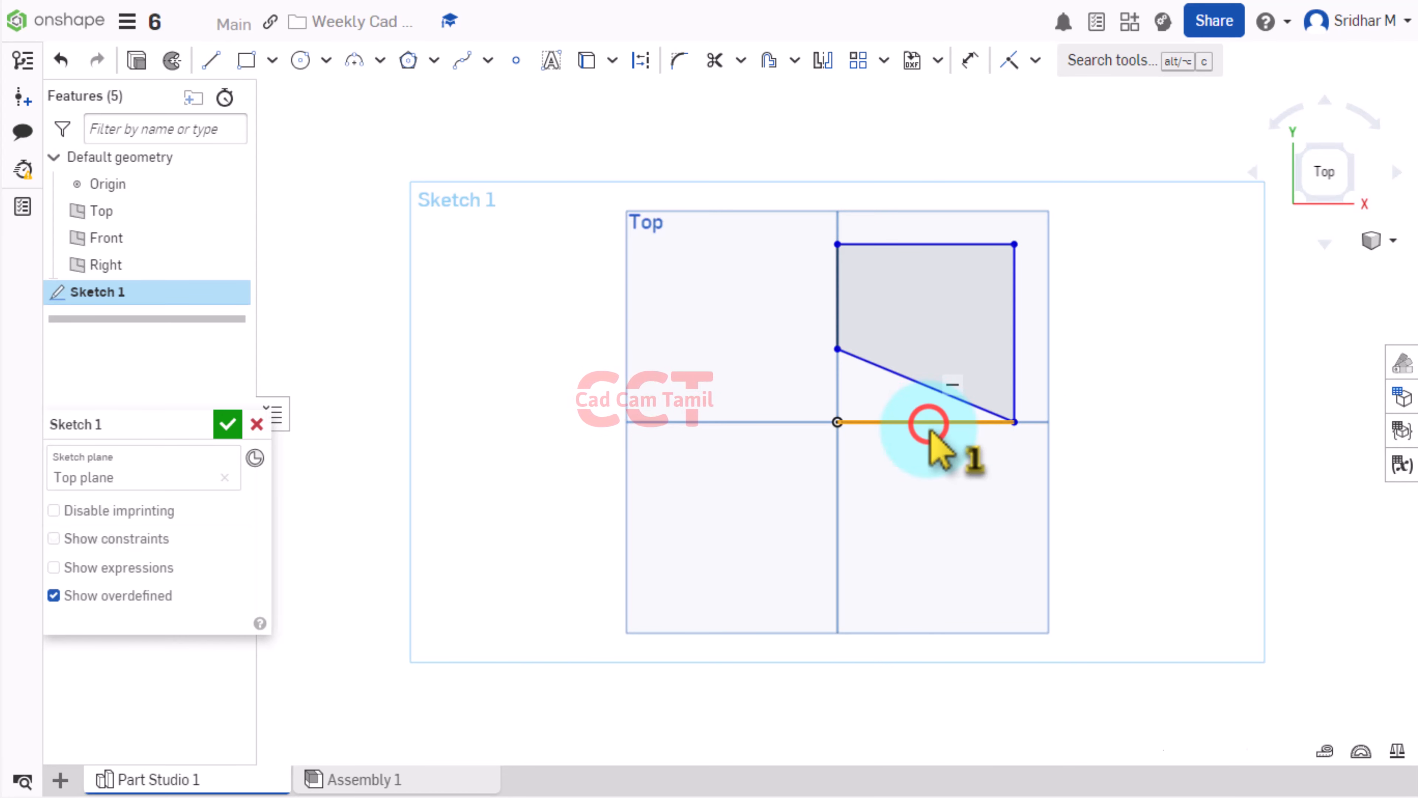
- Dimension the profile's right vertical edge and its upper horizontal edge at 40 mm each
click(970, 60)
click(1019, 336)
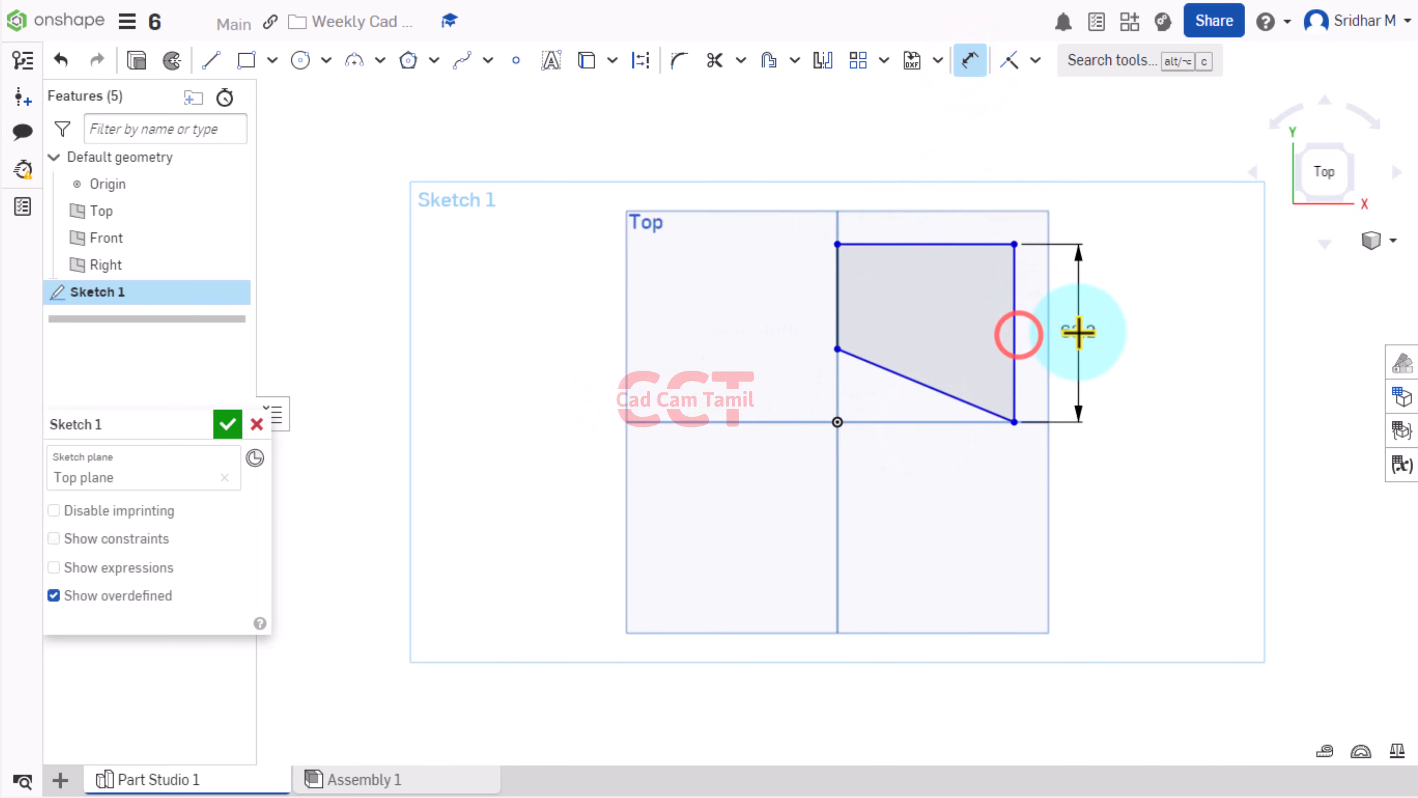
text(4)
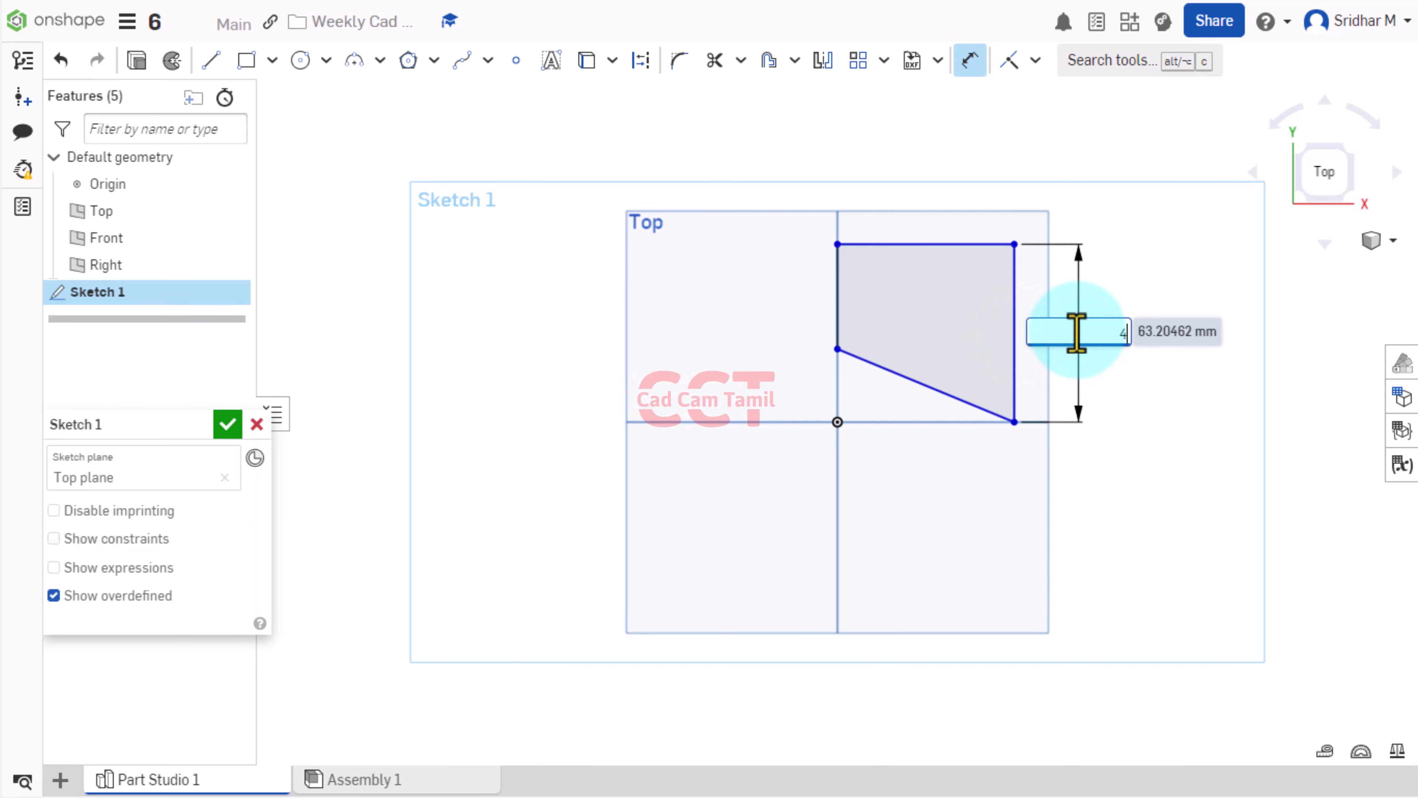
text(0)
key(Return)
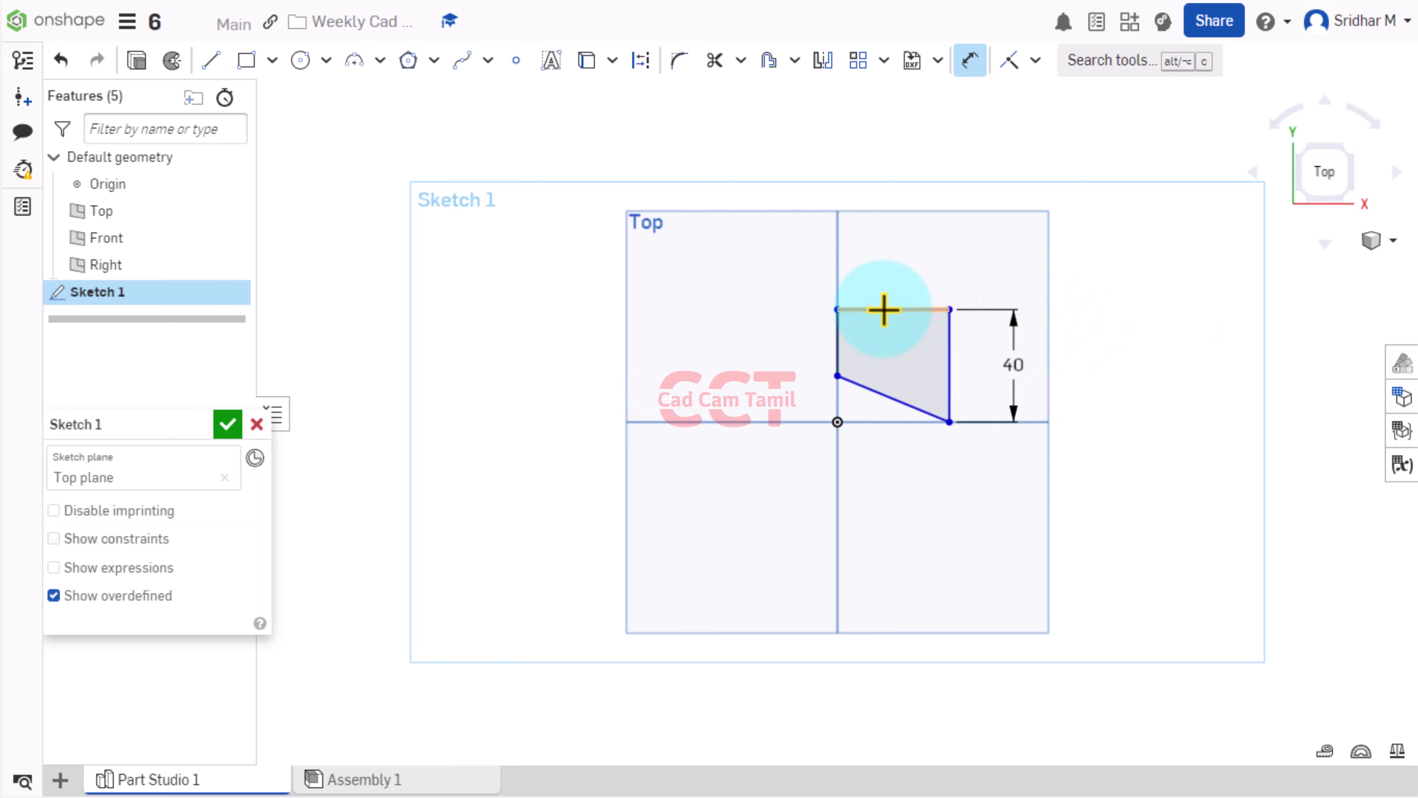
double_click(890, 275)
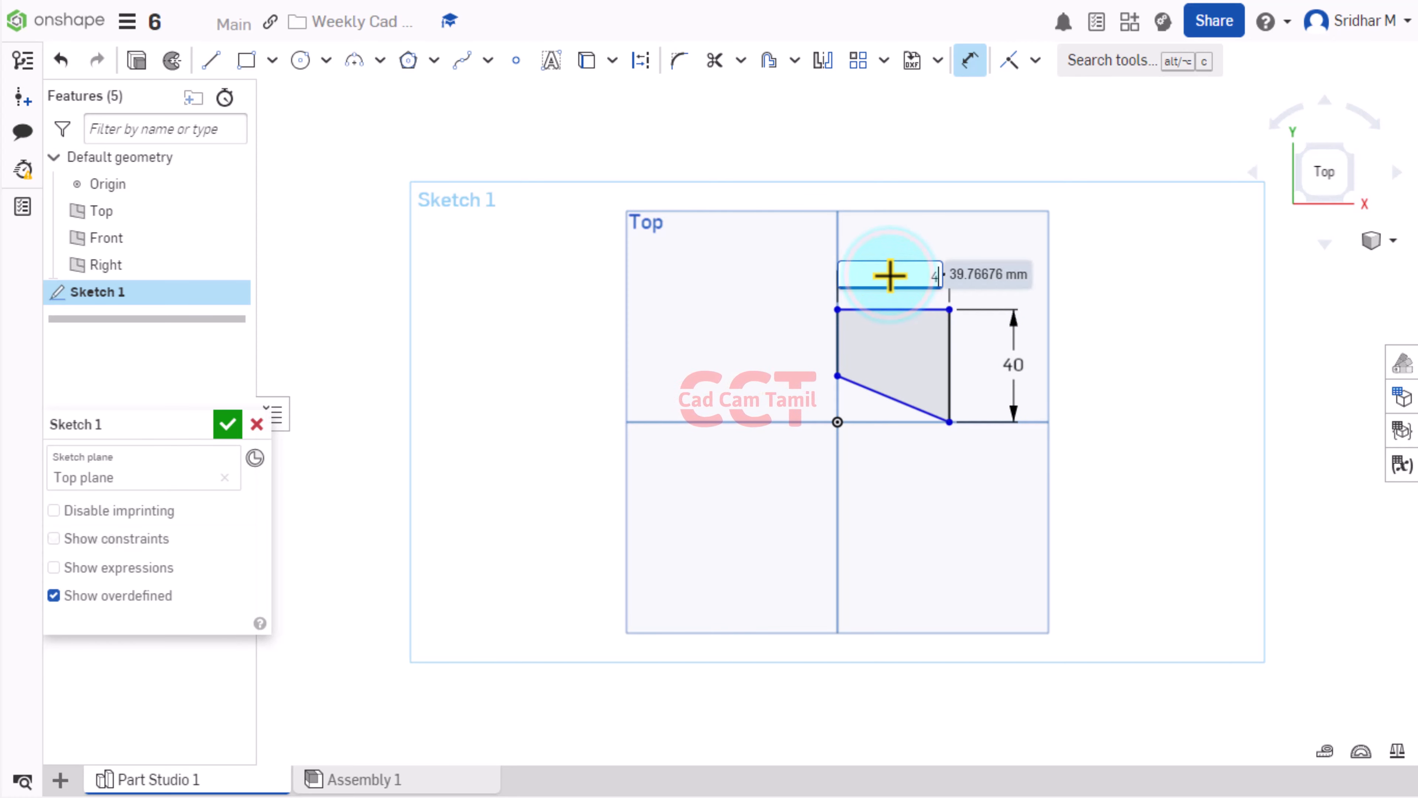
text(40)
key(Return)
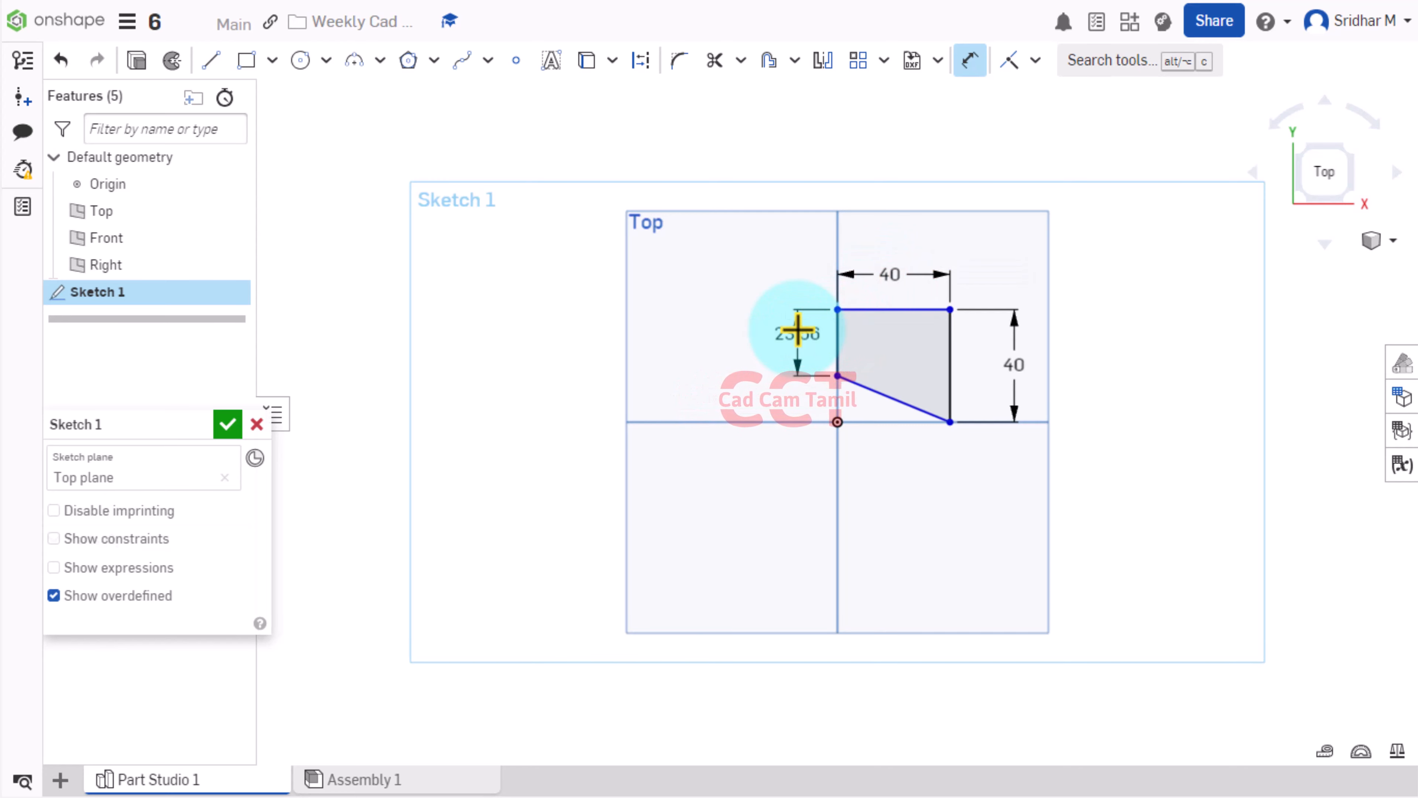
- Dimension the left edge at 20 mm, place its lower endpoint 20 mm above the origin, and finish the sketch
text(20)
key(Return)
scroll(900, 386, up, 5)
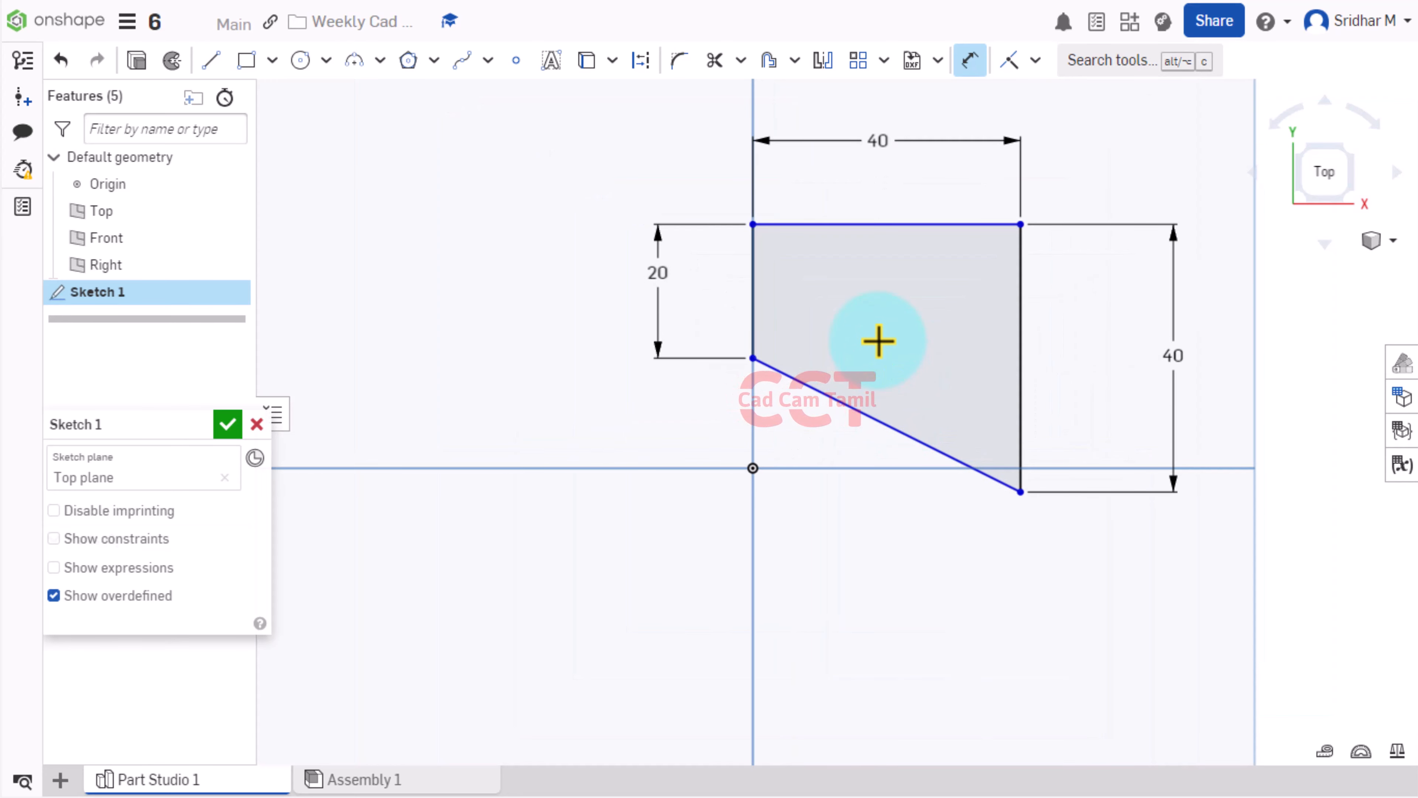
scroll(878, 341, down, 1)
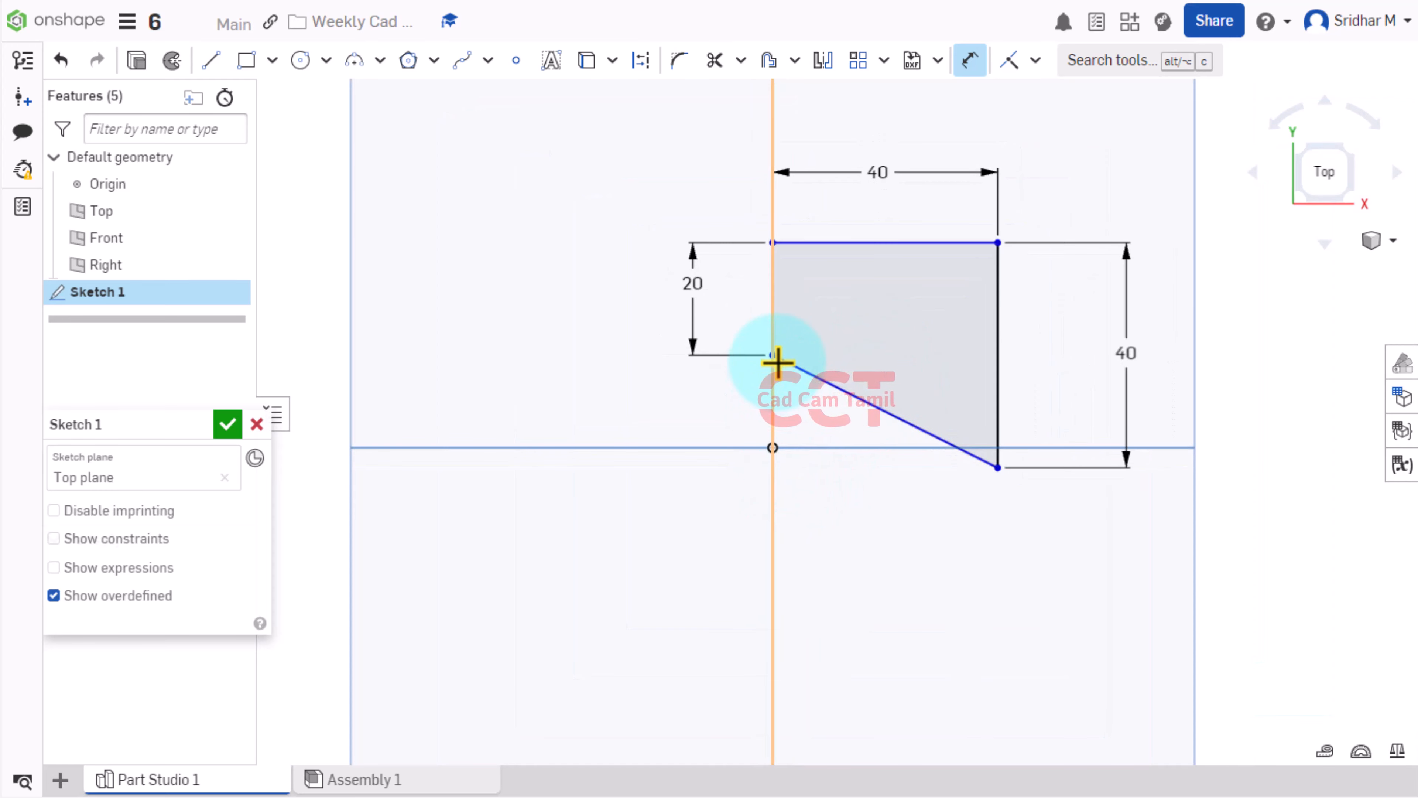
click(774, 447)
click(719, 423)
text(2)
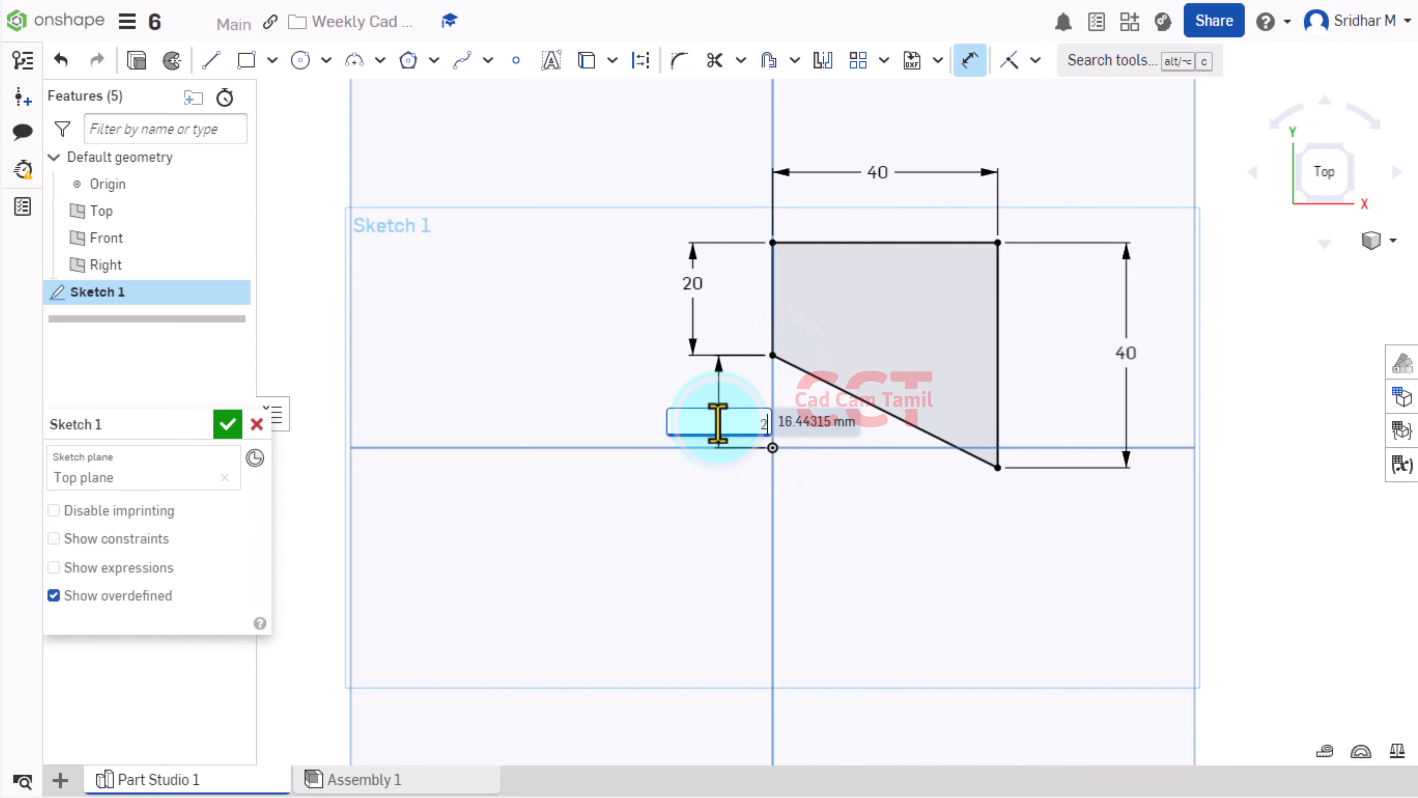
text(0)
key(Return)
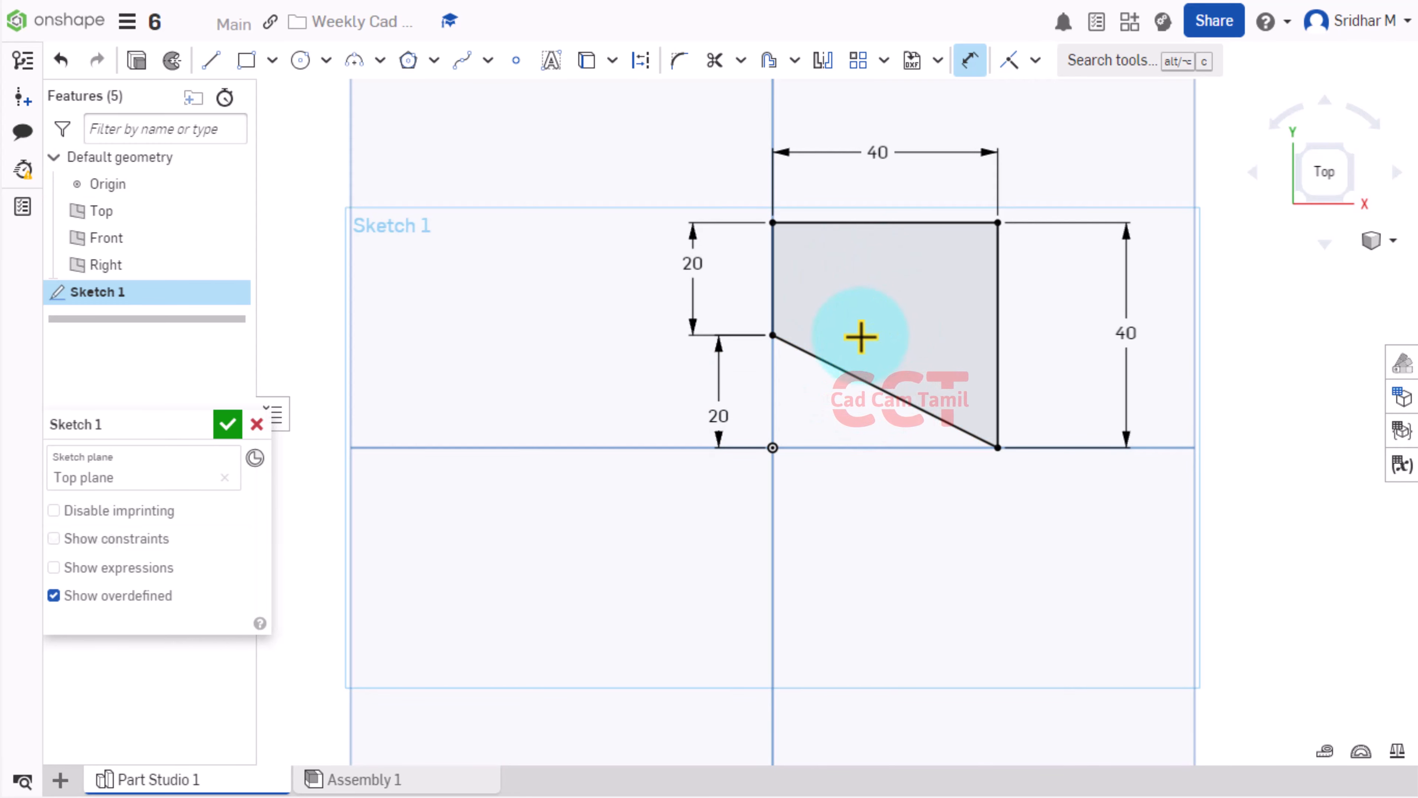
click(224, 424)
- Extrude the four-sided sketch region as a new solid with a blind depth of 10 mm
scroll(722, 497, down, 3)
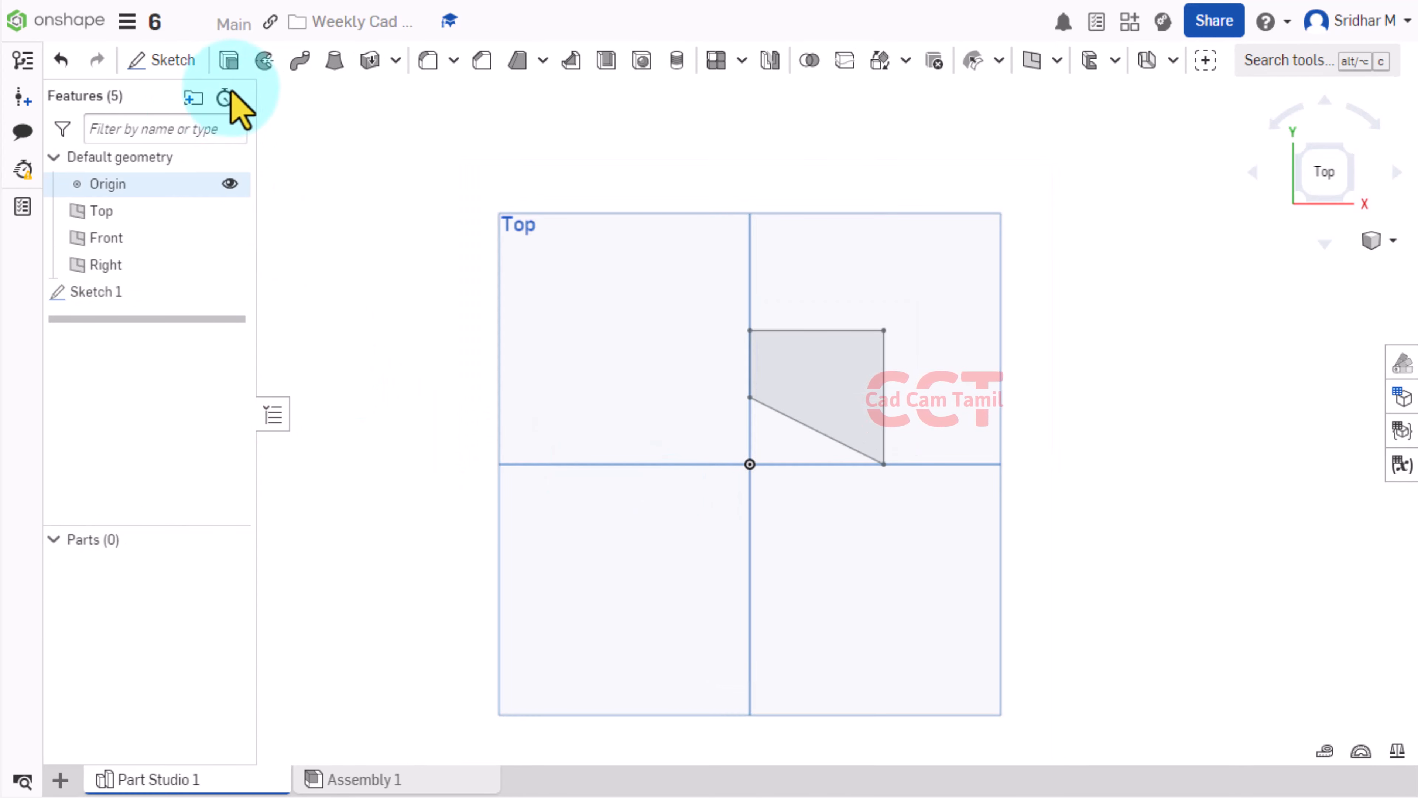
click(229, 59)
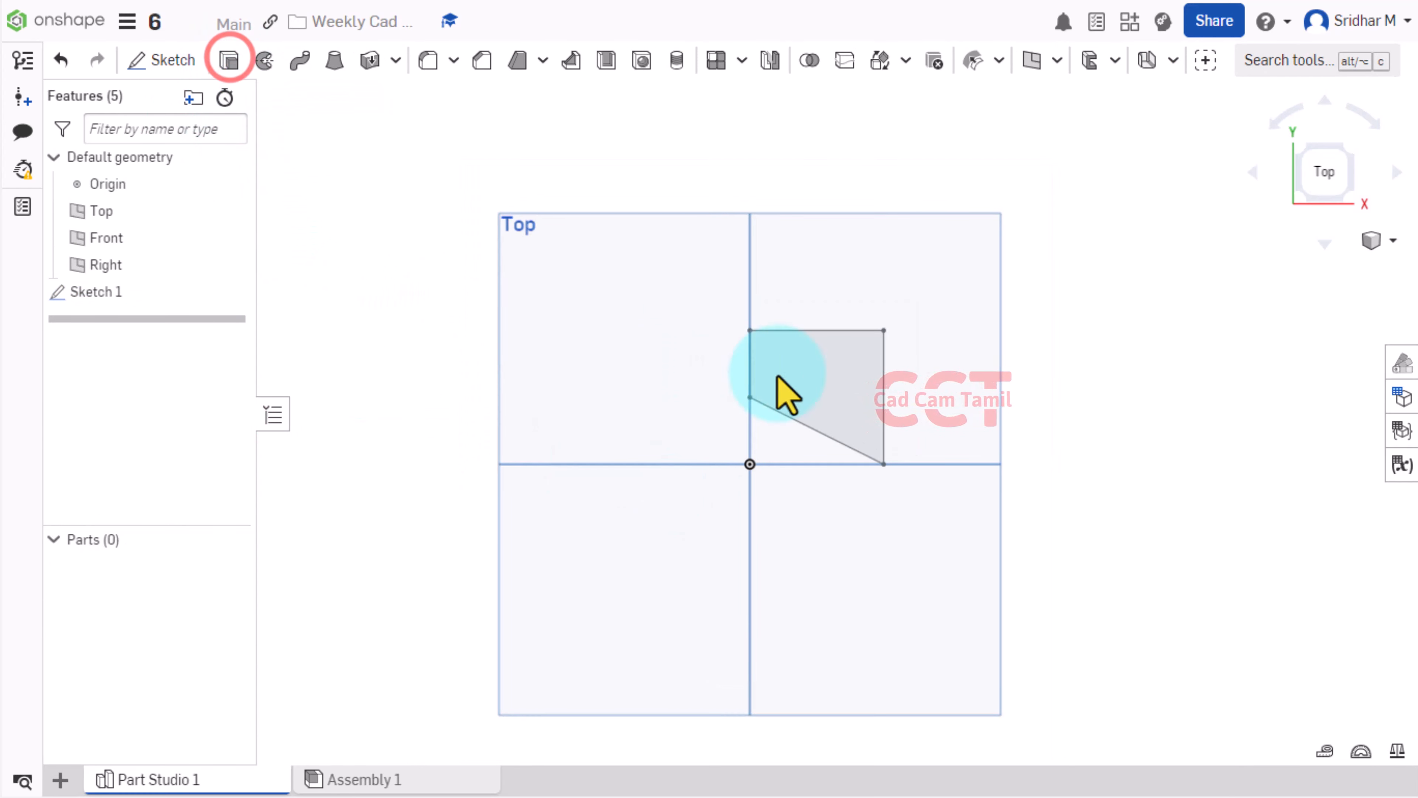
click(839, 390)
right_drag(1042, 456, 1061, 364)
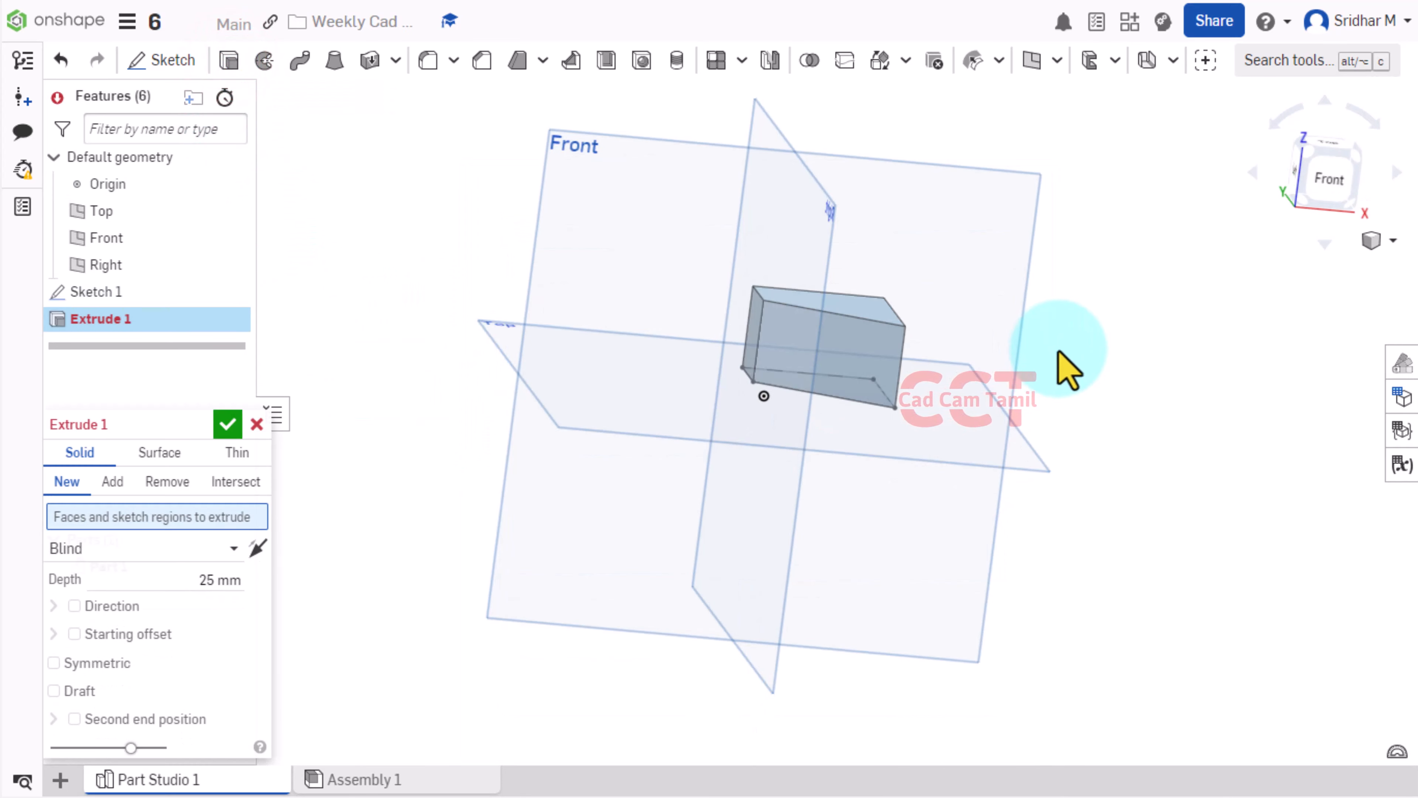
click(880, 358)
click(215, 597)
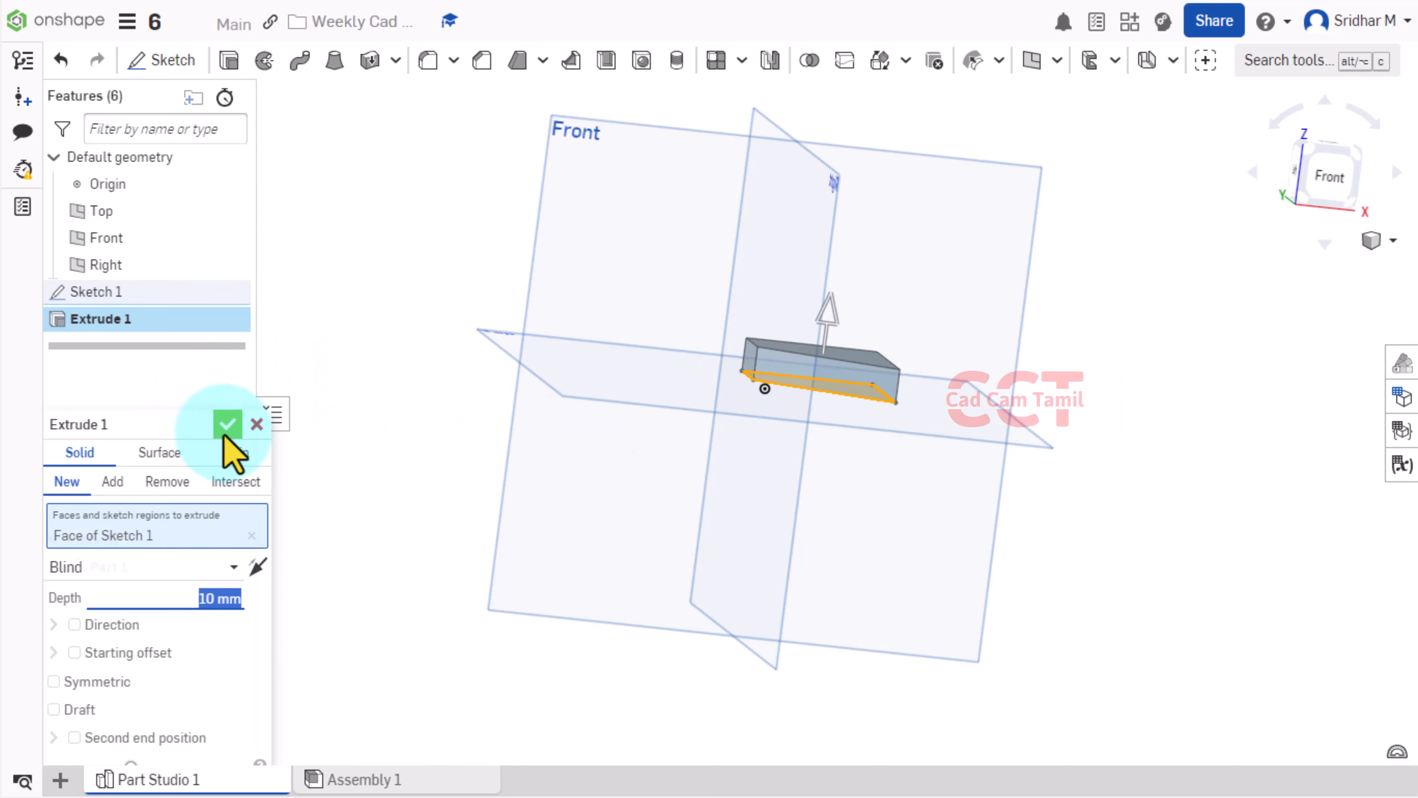
click(227, 424)
- Check the upper block's dimensions on the orthographic challenge slide and return to the Onshape part studio
right_drag(1155, 383, 1142, 414)
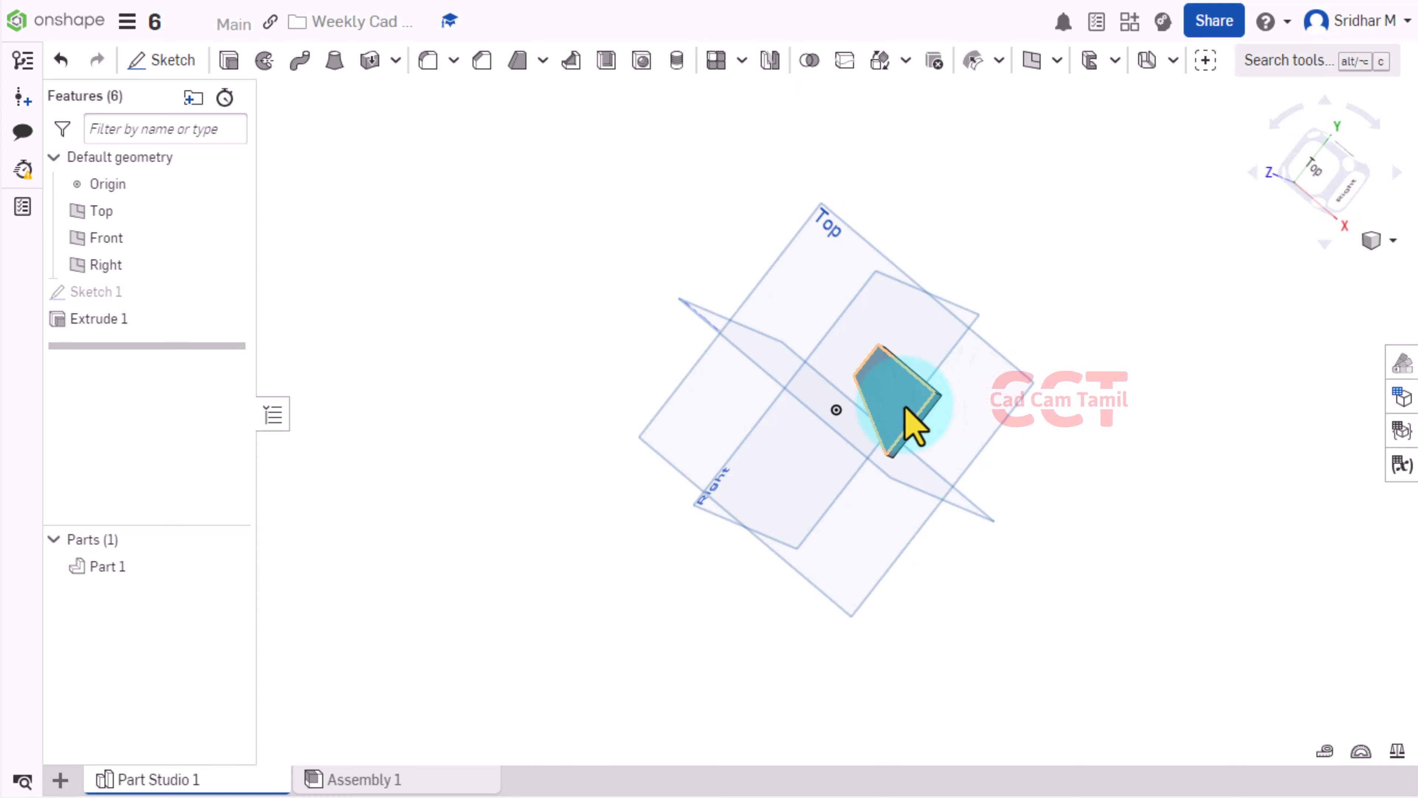
key(alt+Tab)
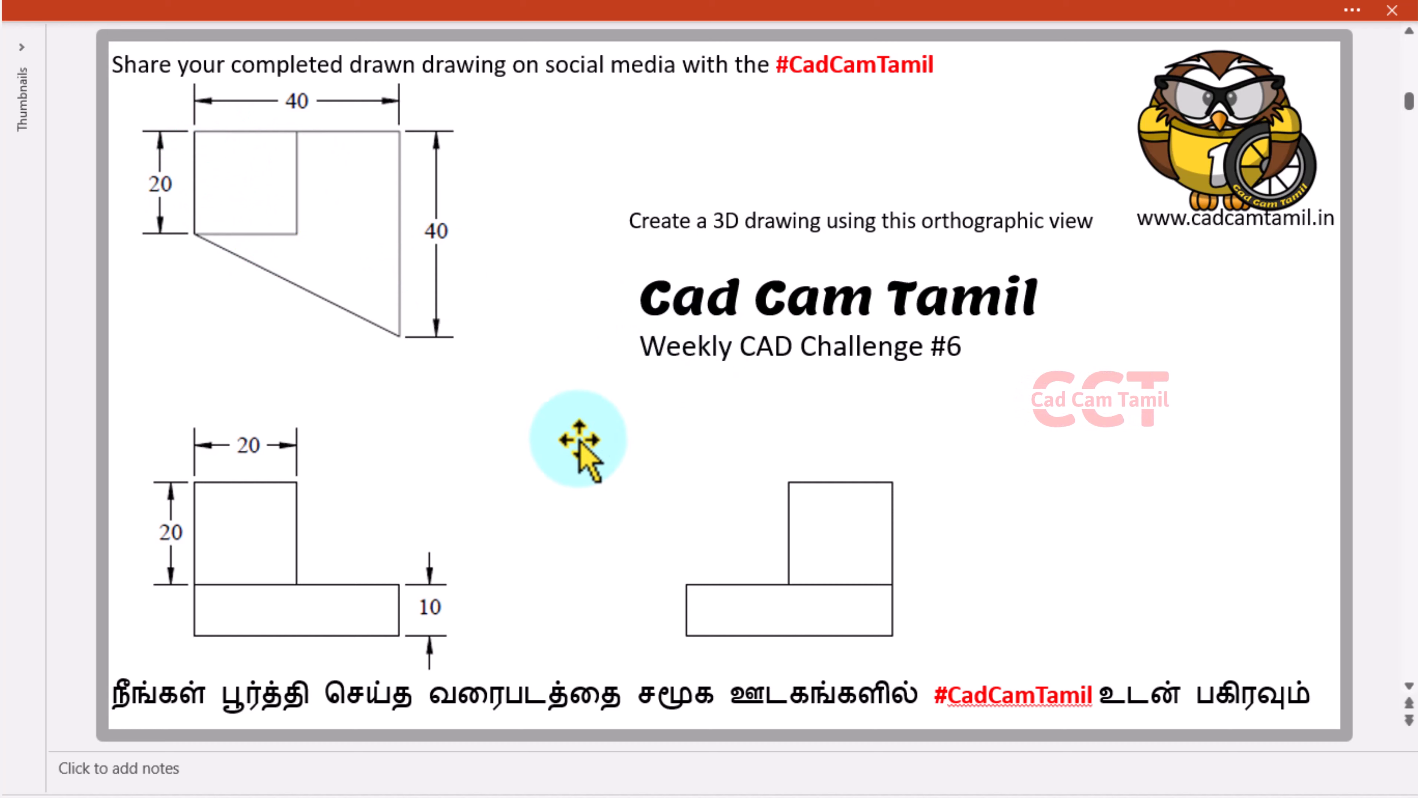
key(alt+Tab)
- Start a sketch on the plate's top face and draw a rectangle about 26 by 29 mm from the face's upper-left corner
click(895, 392)
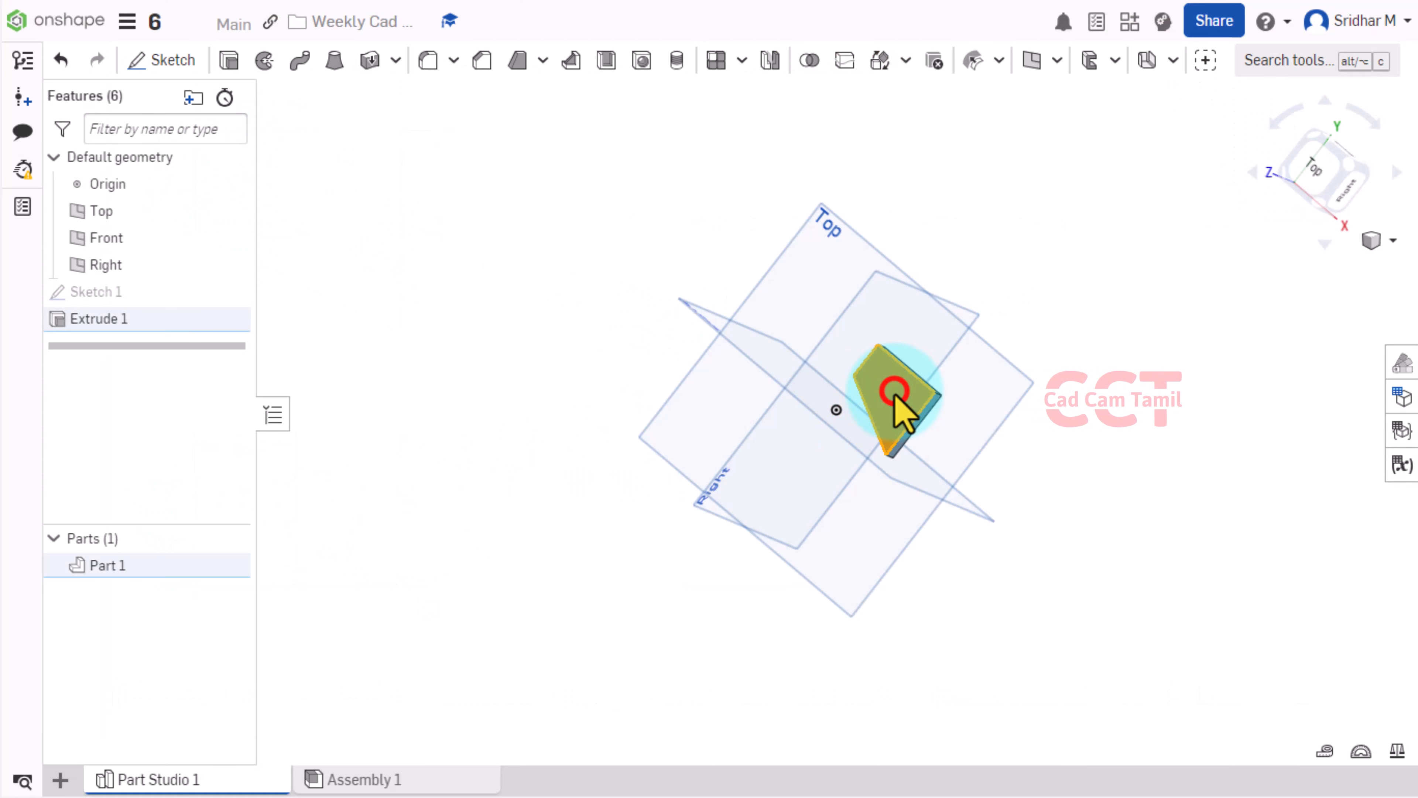
click(162, 60)
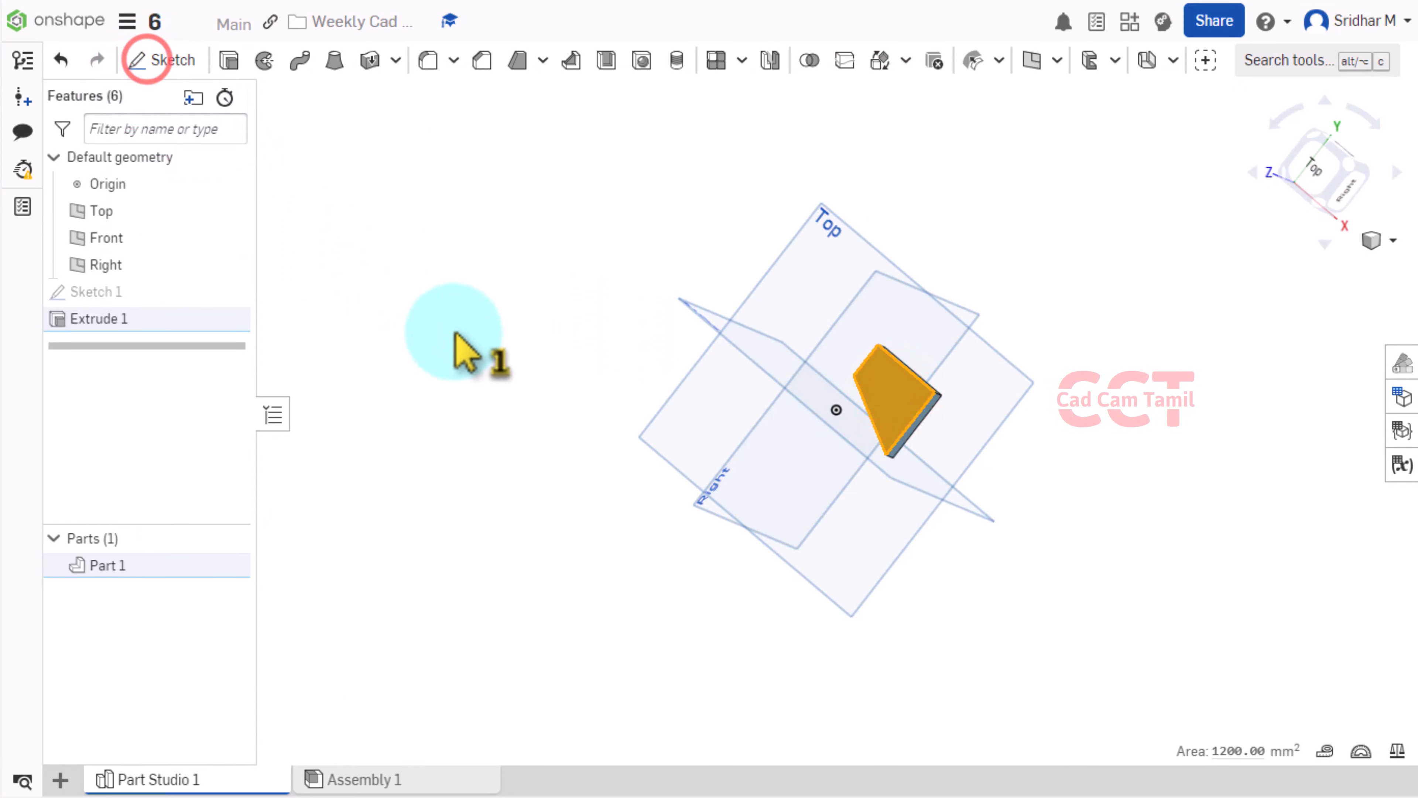
right_click(506, 319)
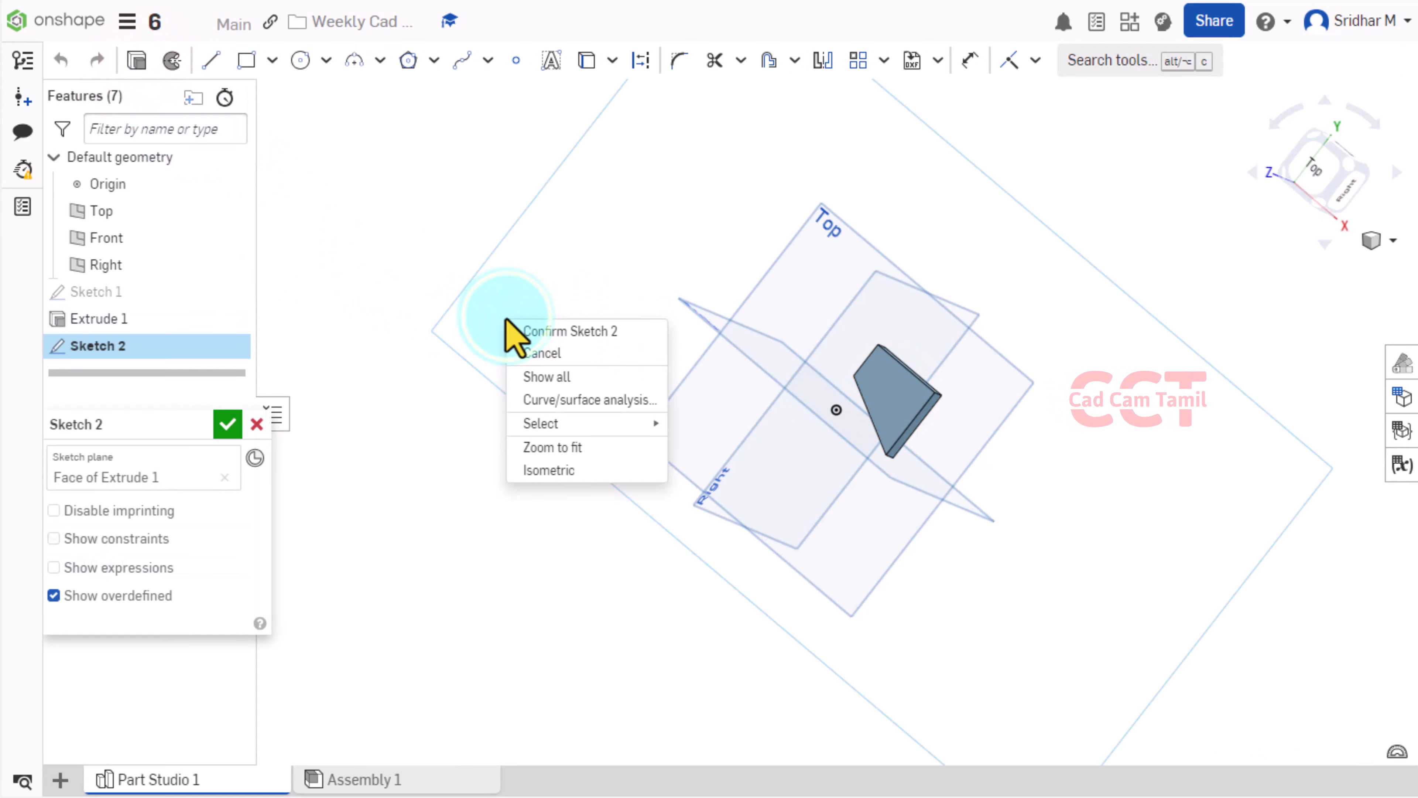
click(436, 358)
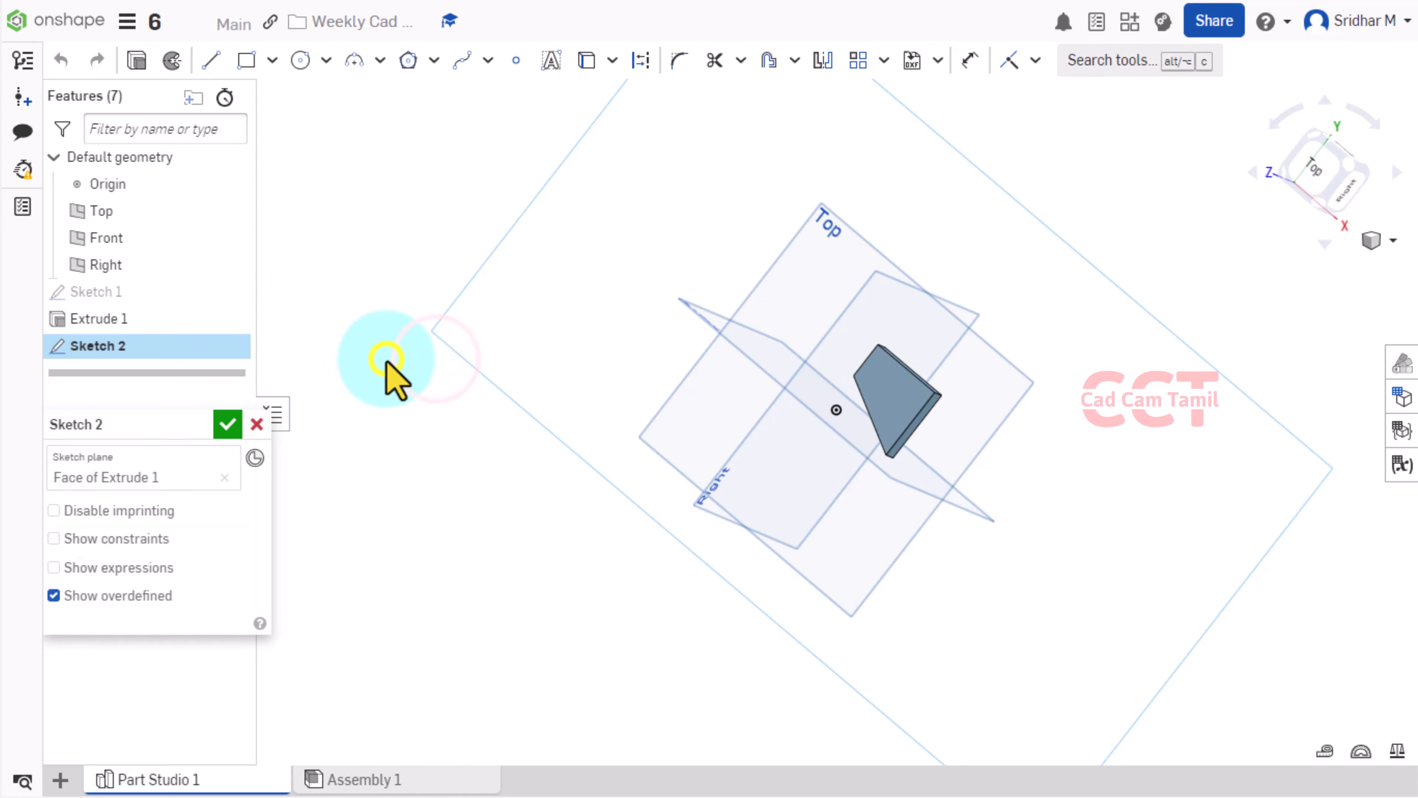
right_click(389, 363)
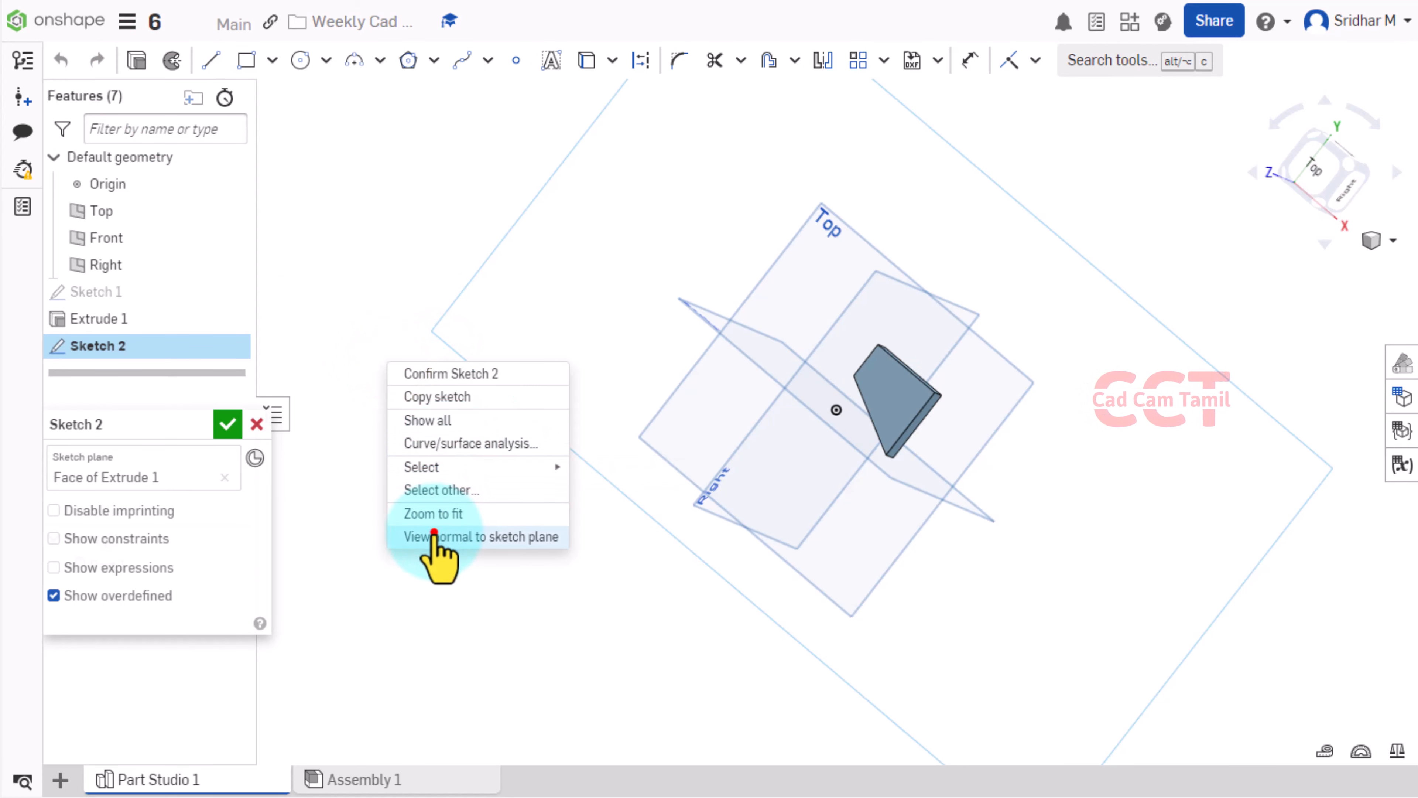
click(435, 536)
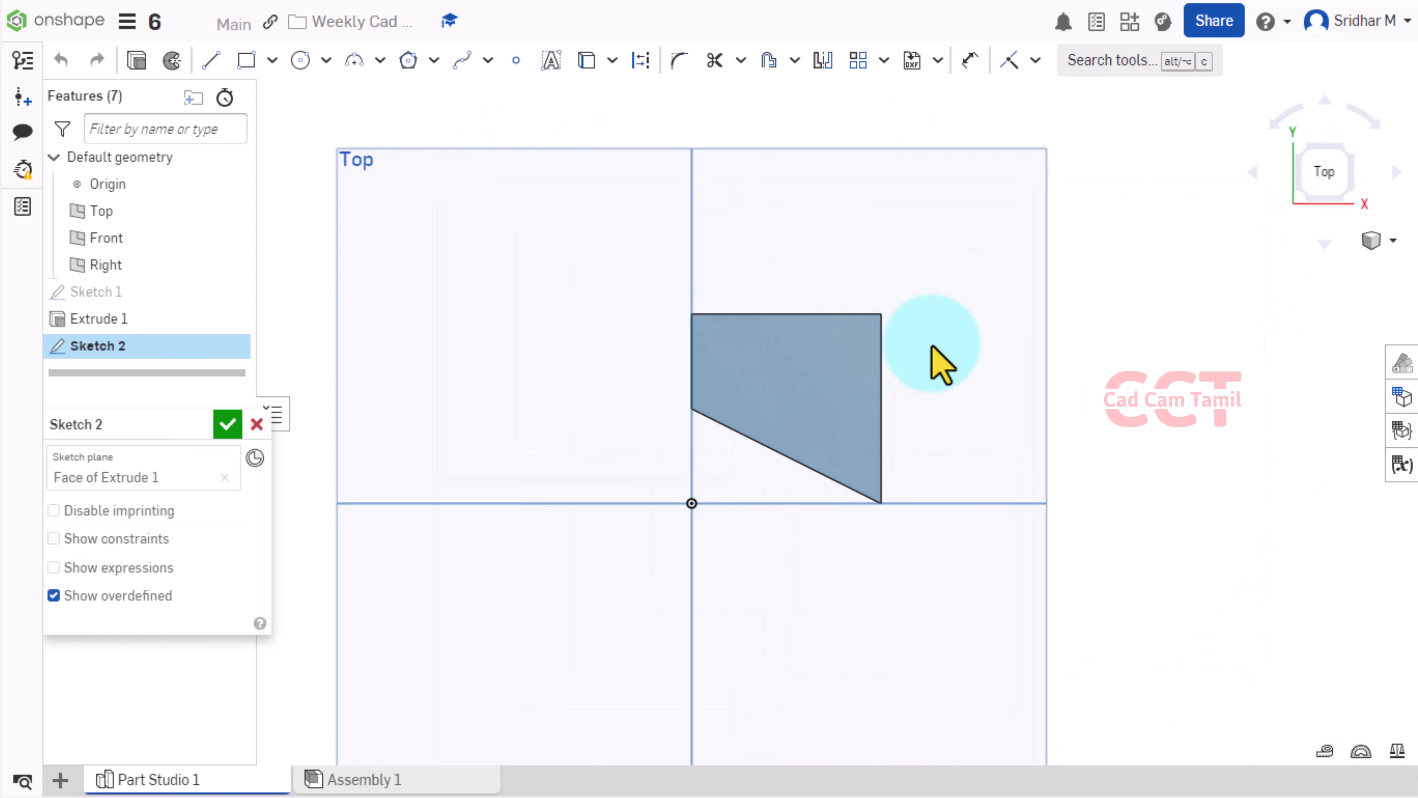
click(247, 60)
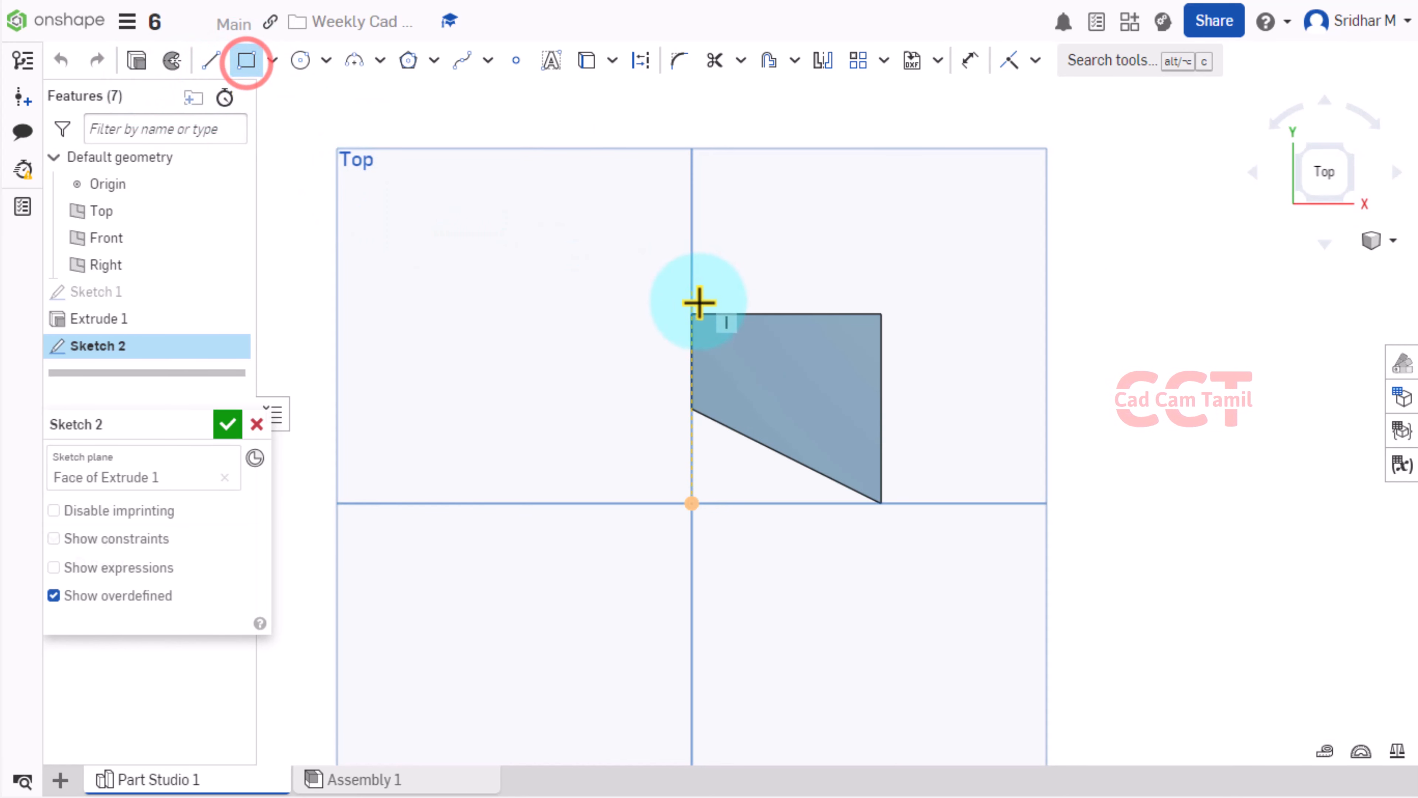
scroll(699, 302, up, 3)
click(681, 326)
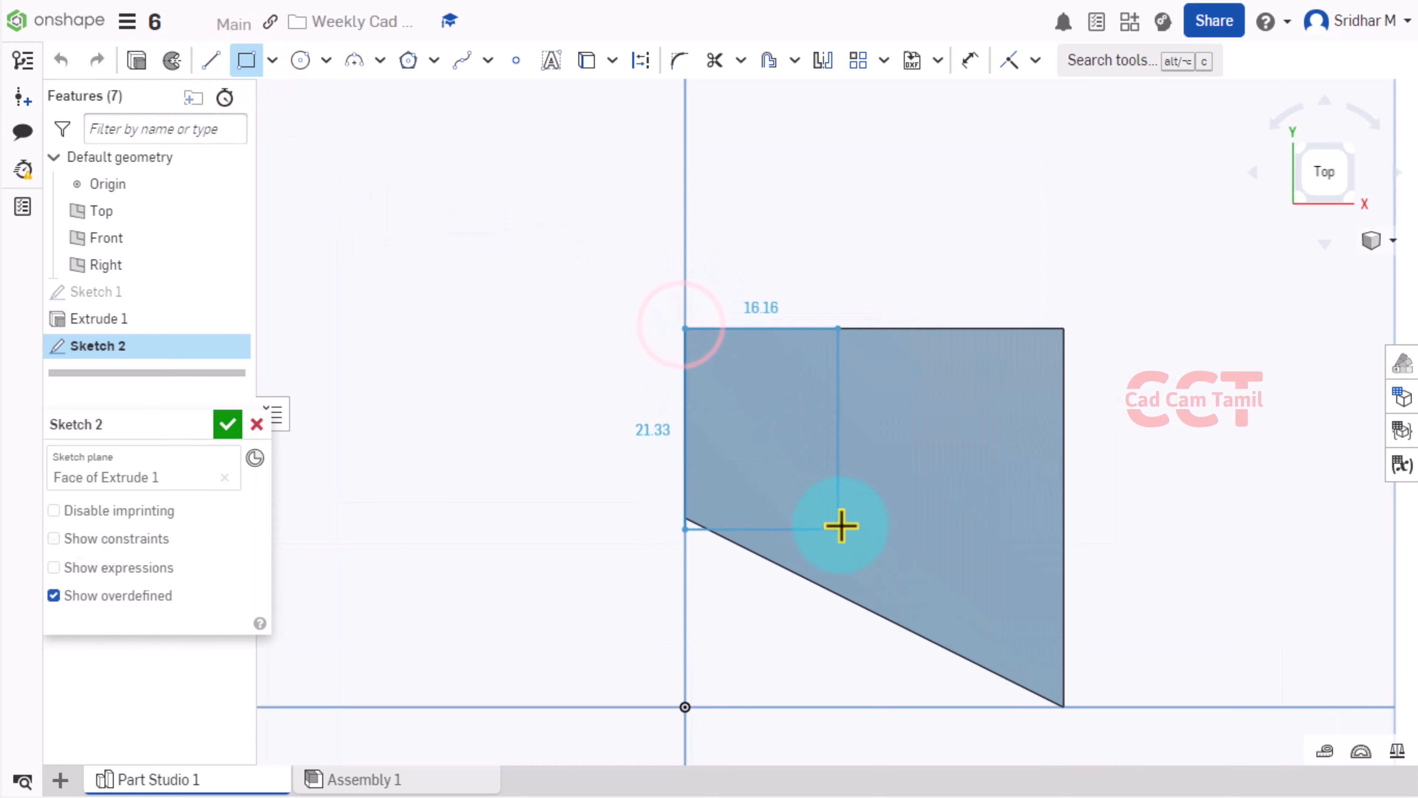
click(934, 601)
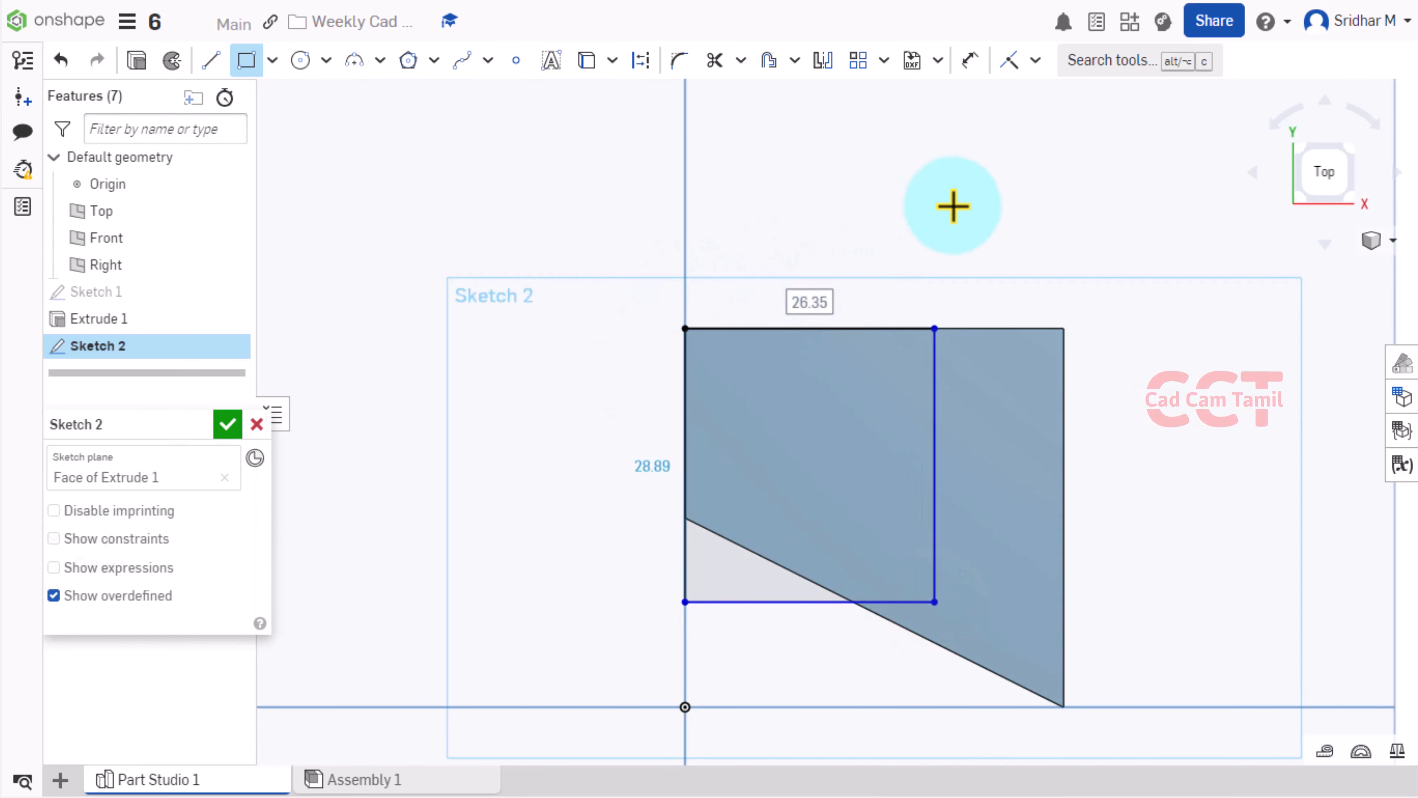
- Dimension the rectangle's height and width at 20 mm each and finish the sketch
click(970, 59)
click(977, 174)
click(935, 436)
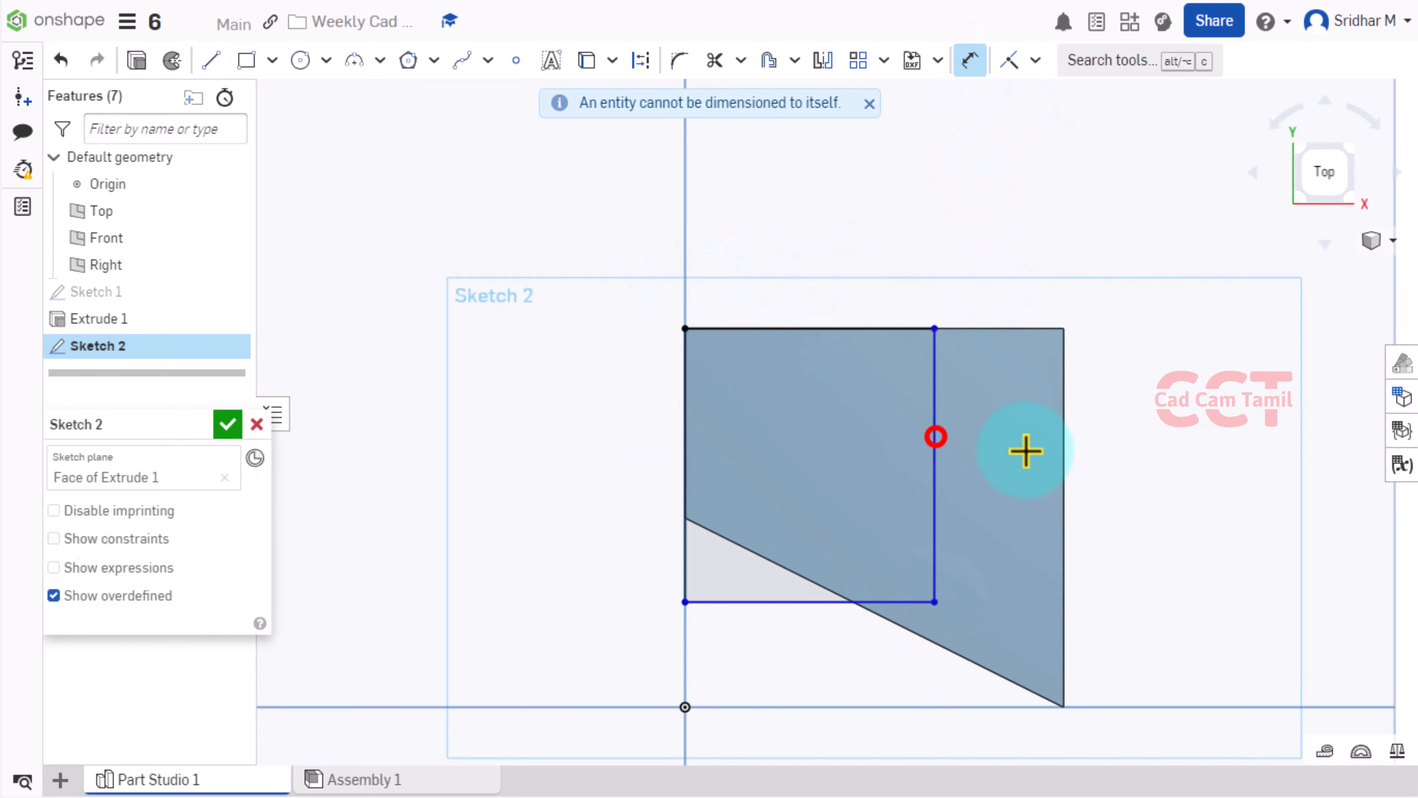
text(0)
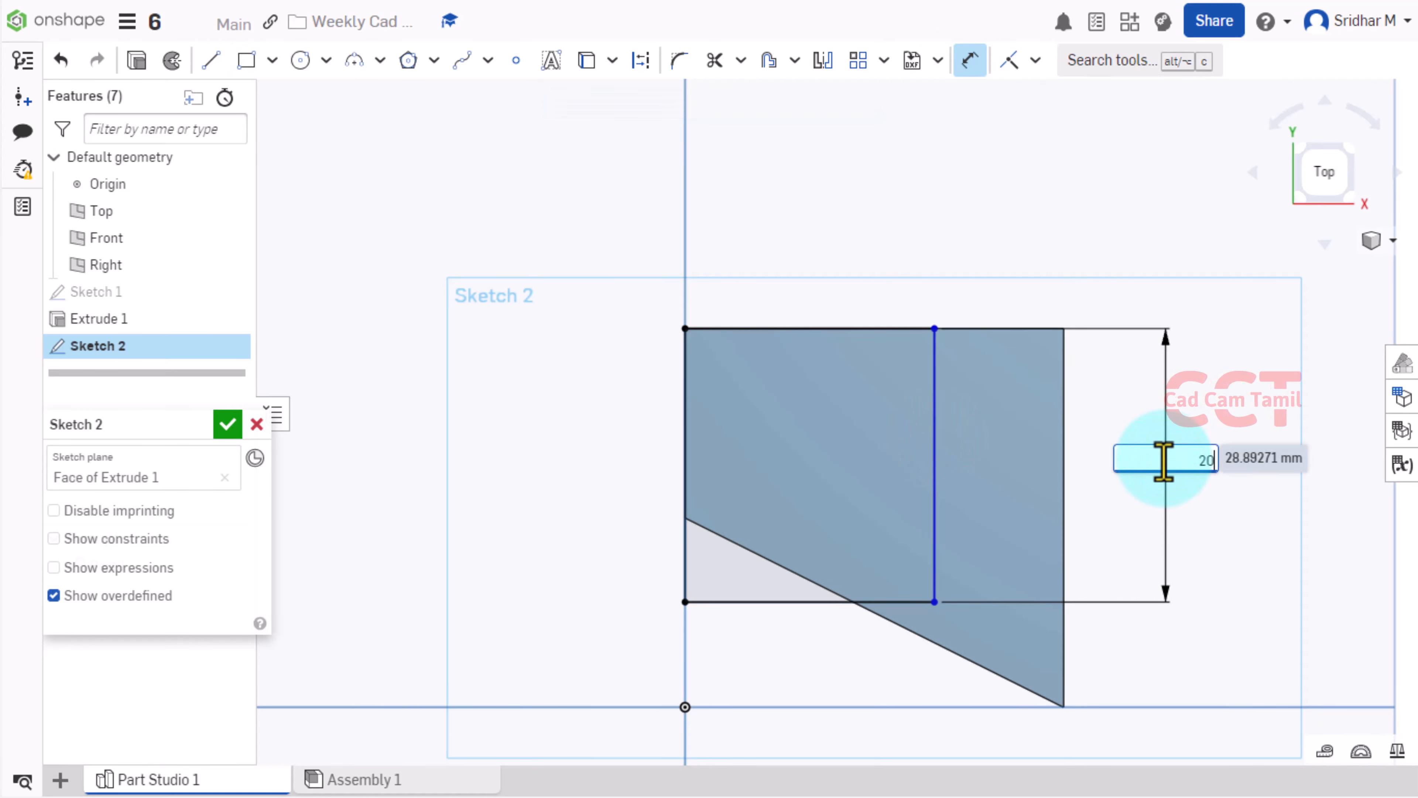
key(Return)
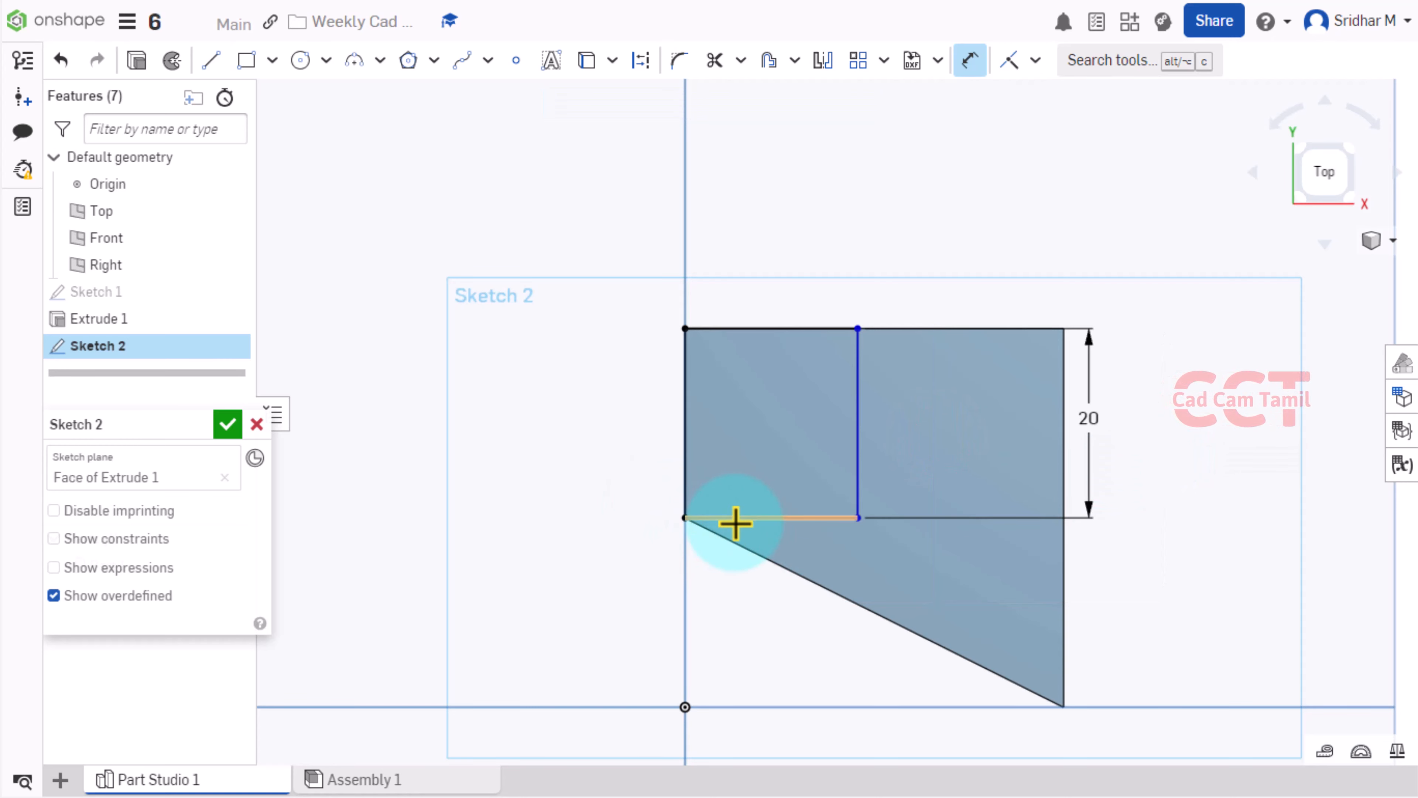
click(771, 518)
click(779, 635)
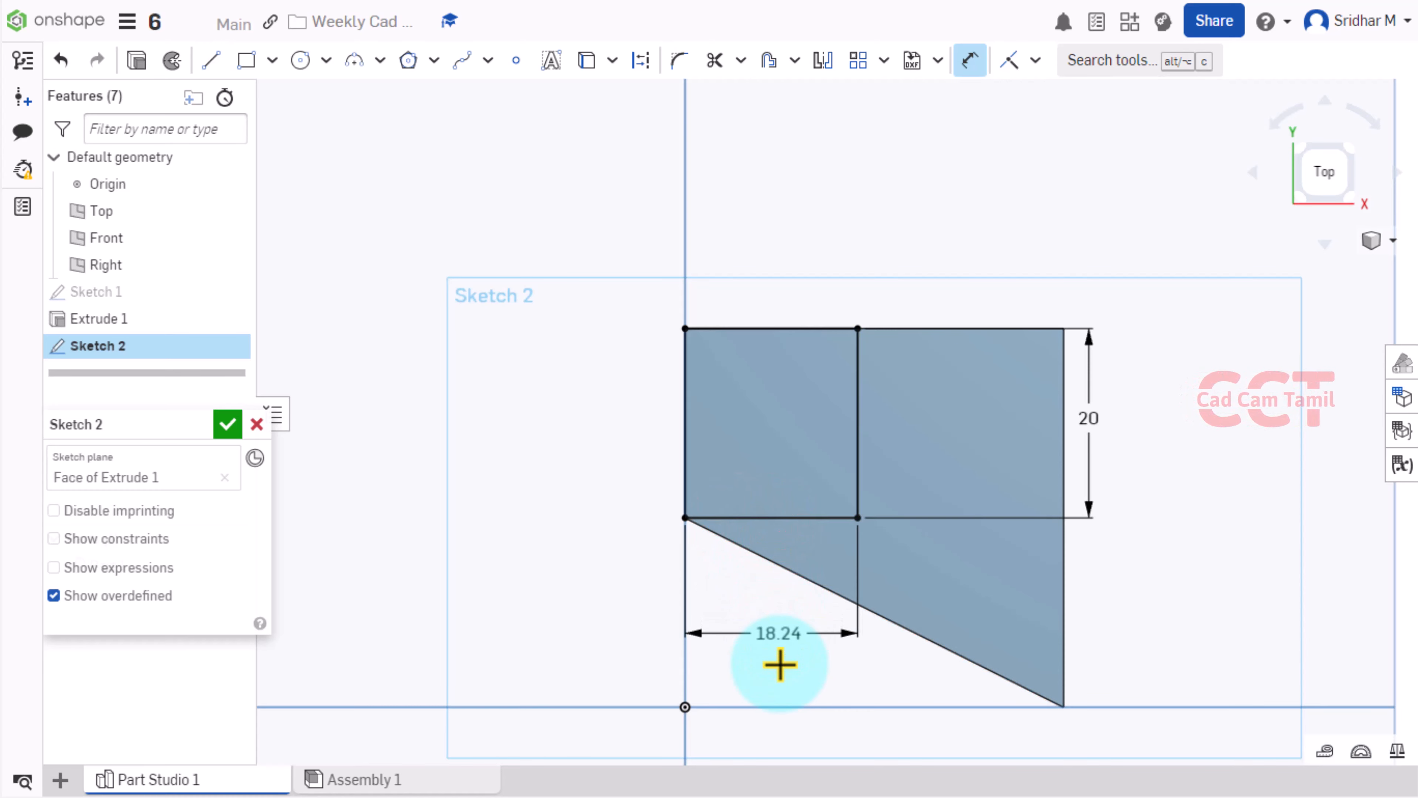
text(20)
key(Return)
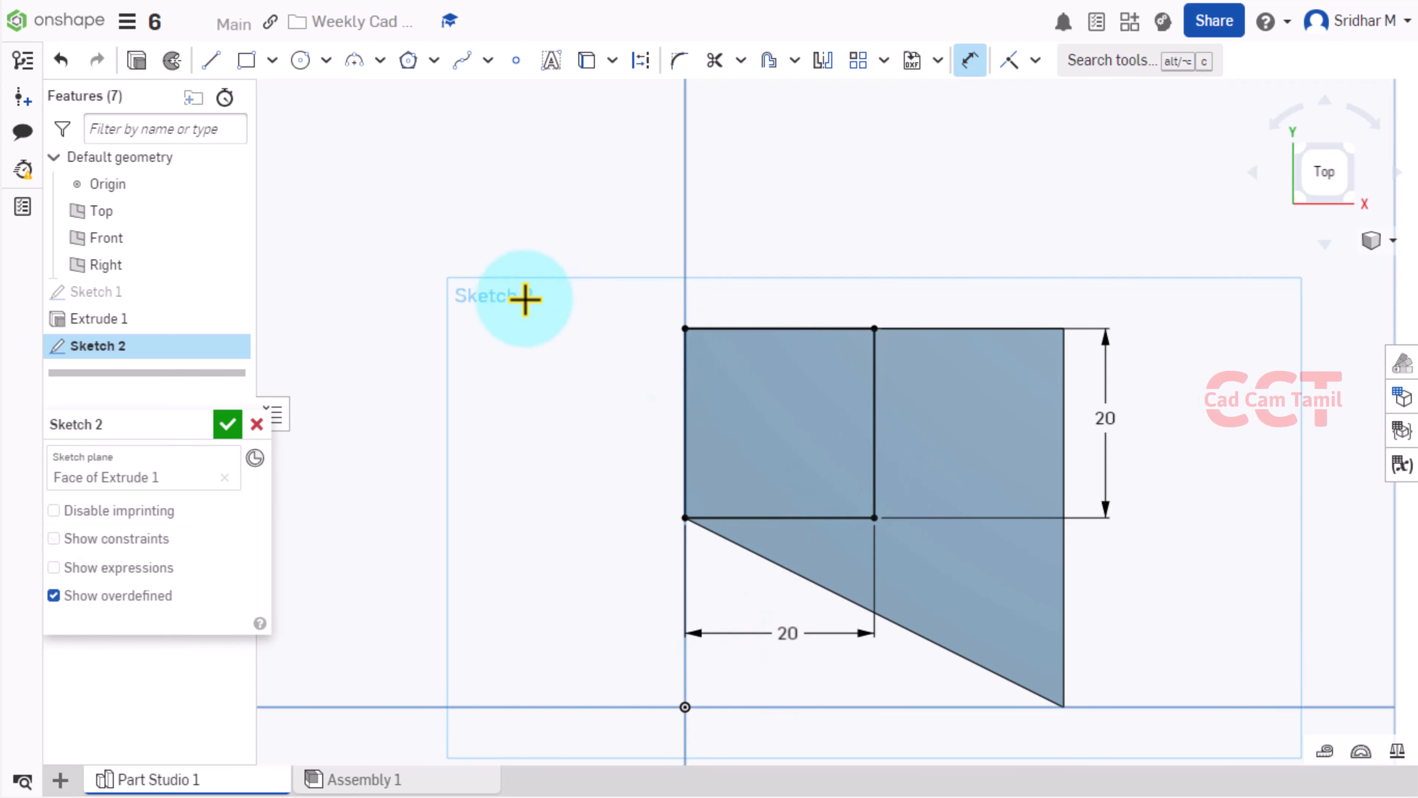
click(229, 424)
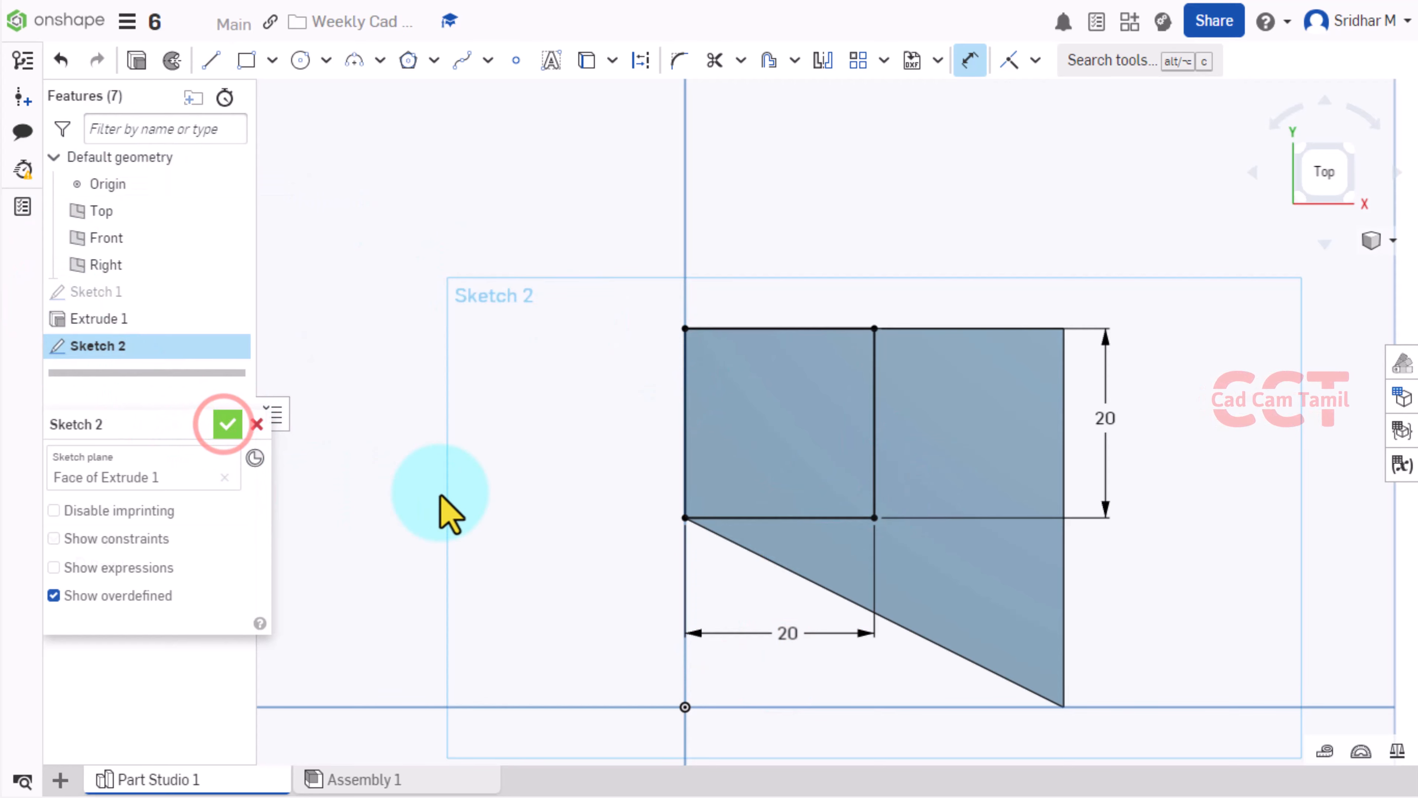
- Extrude the square sketch region upward from the plate as an added solid with a blind depth of 20 mm
right_drag(484, 484, 497, 406)
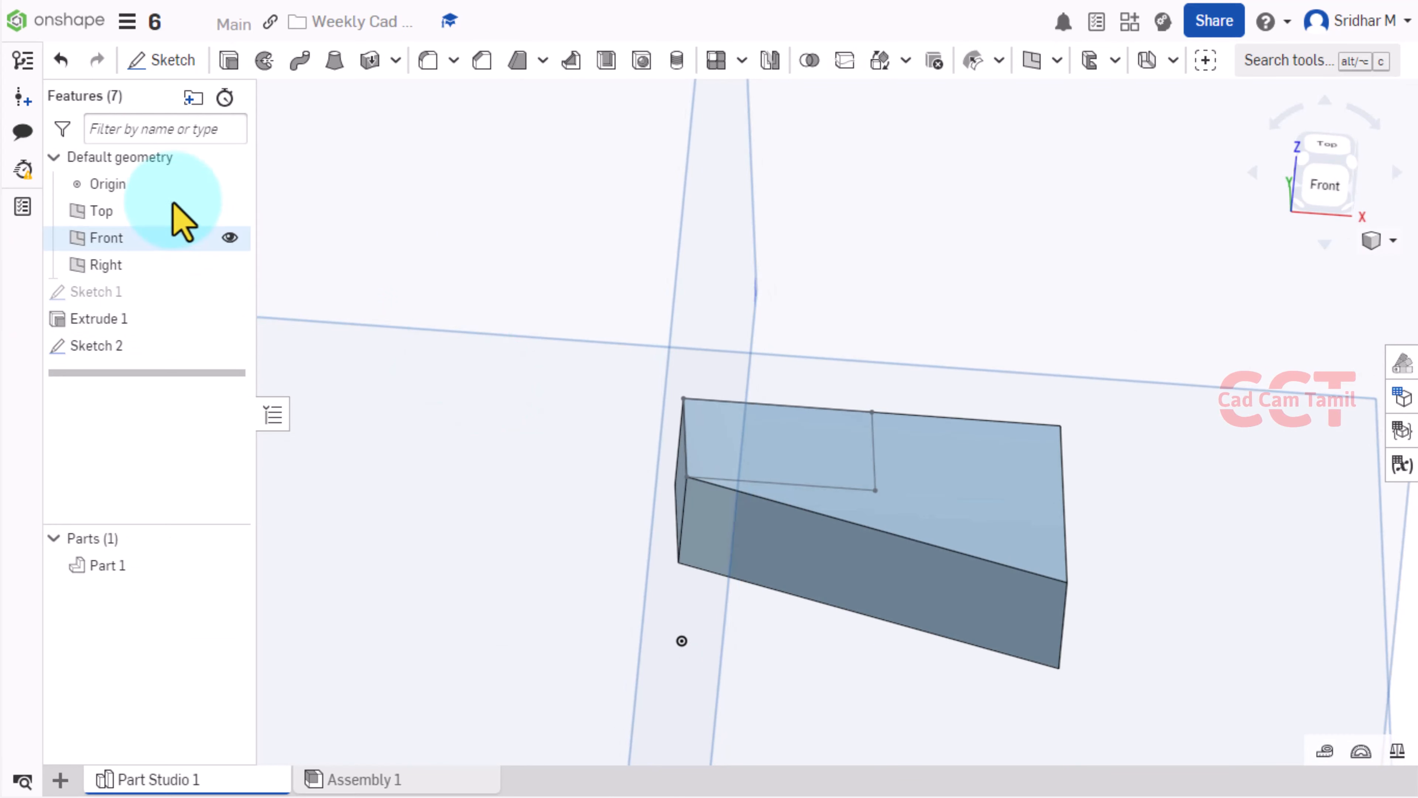
click(229, 60)
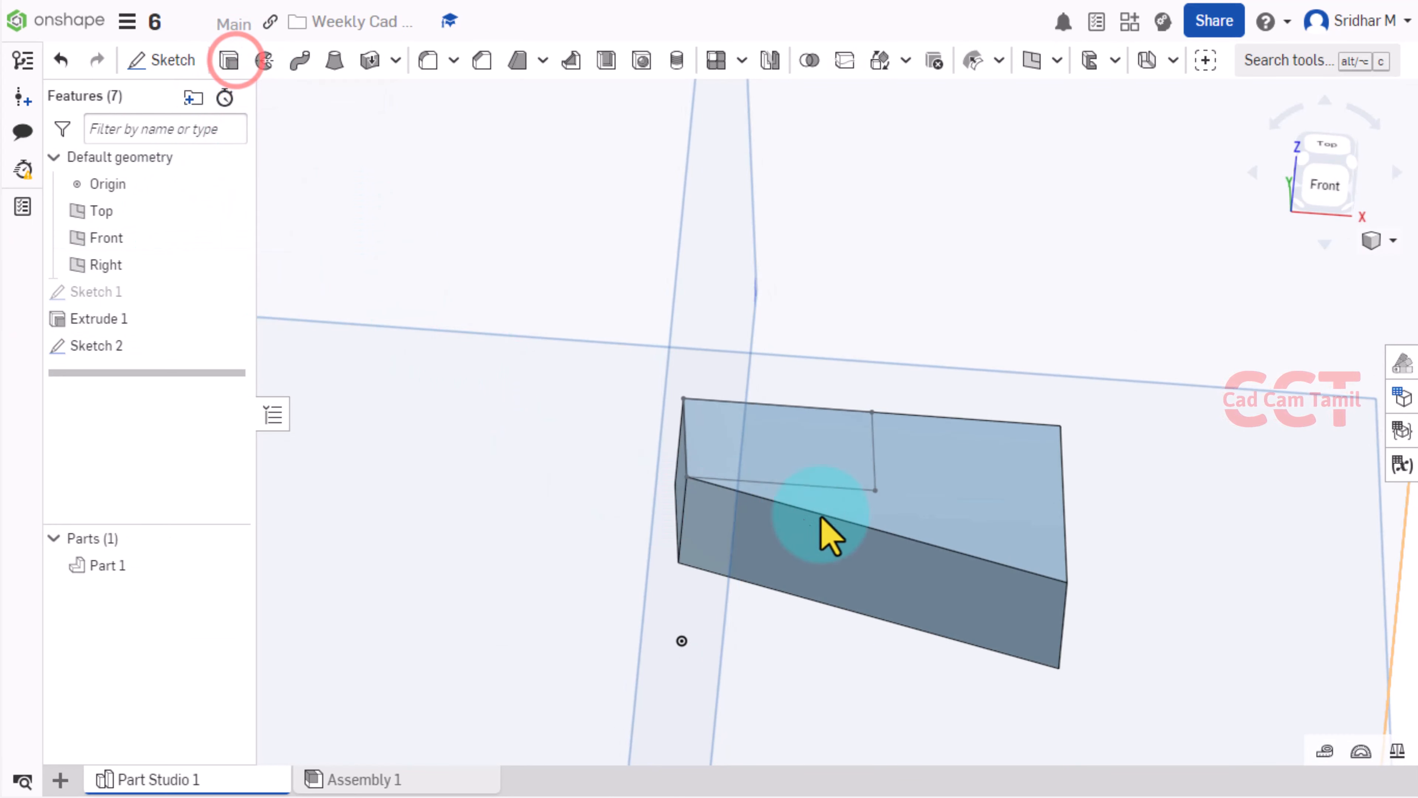
click(840, 446)
click(840, 450)
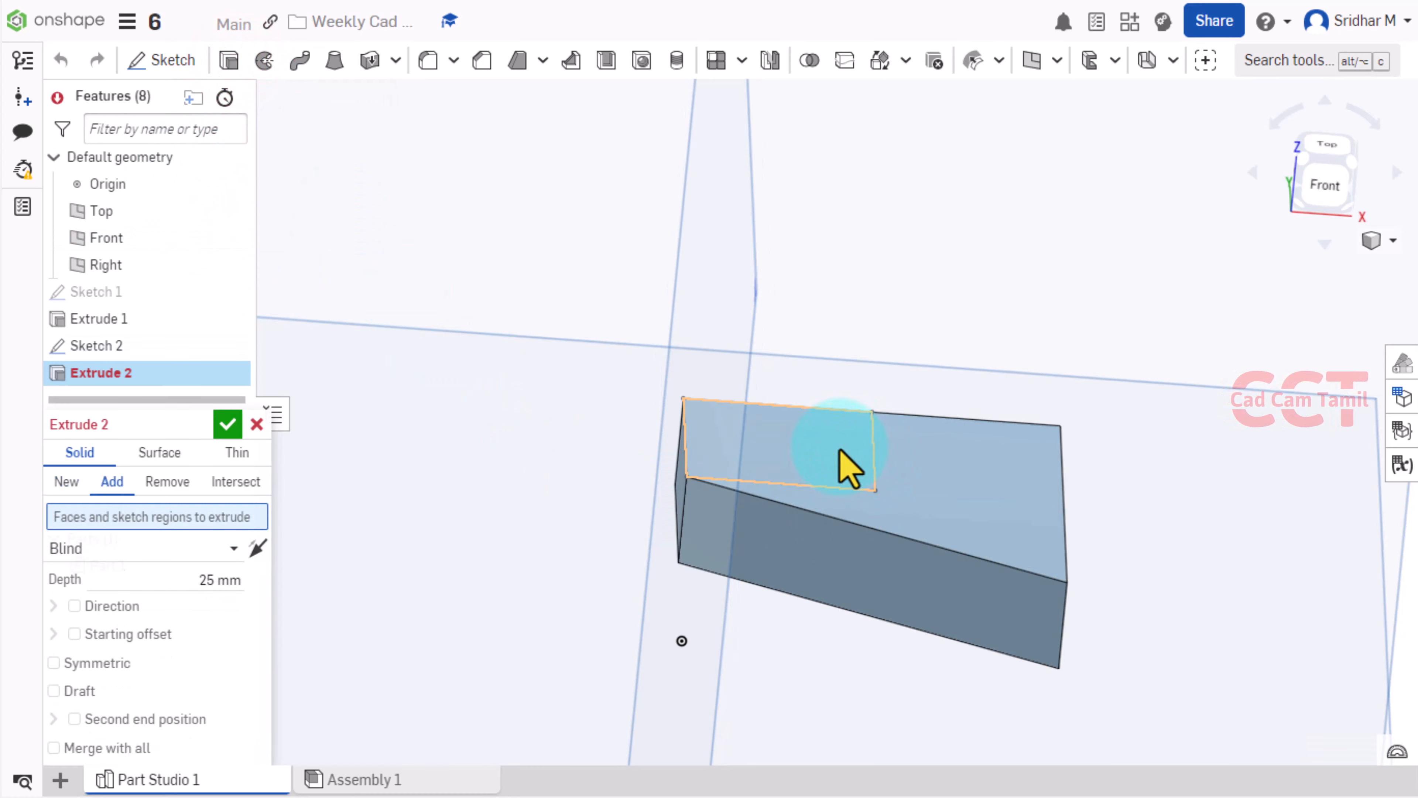
click(840, 451)
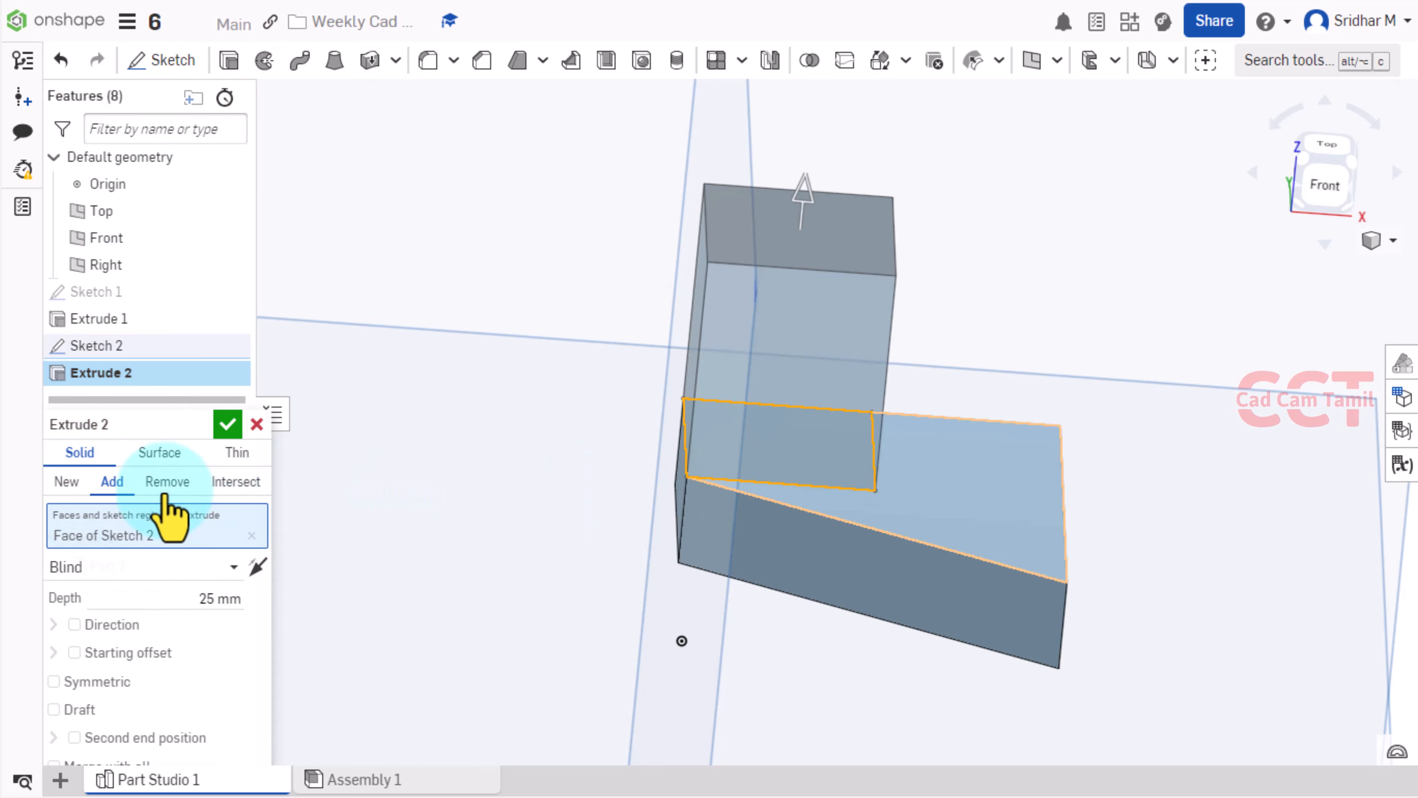
click(208, 598)
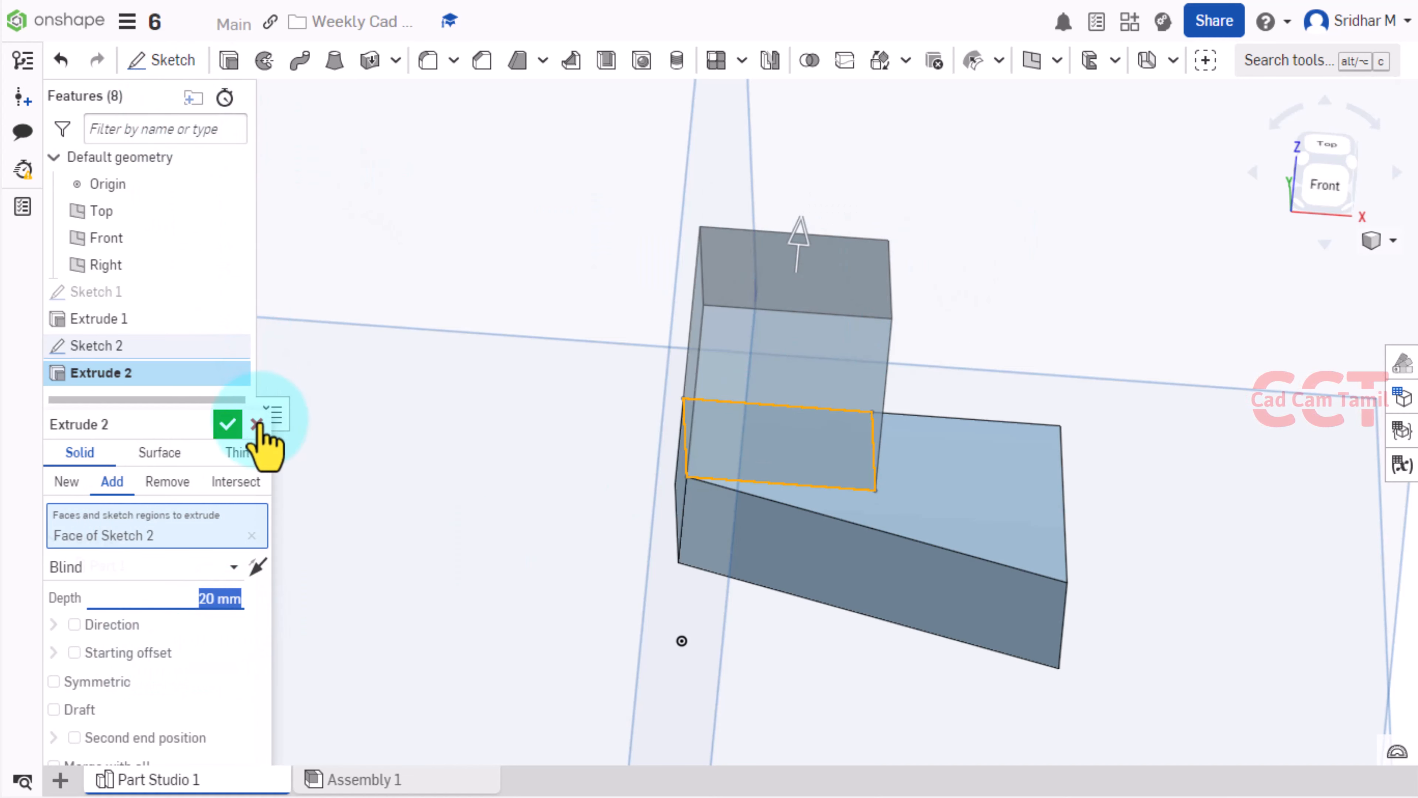
click(223, 424)
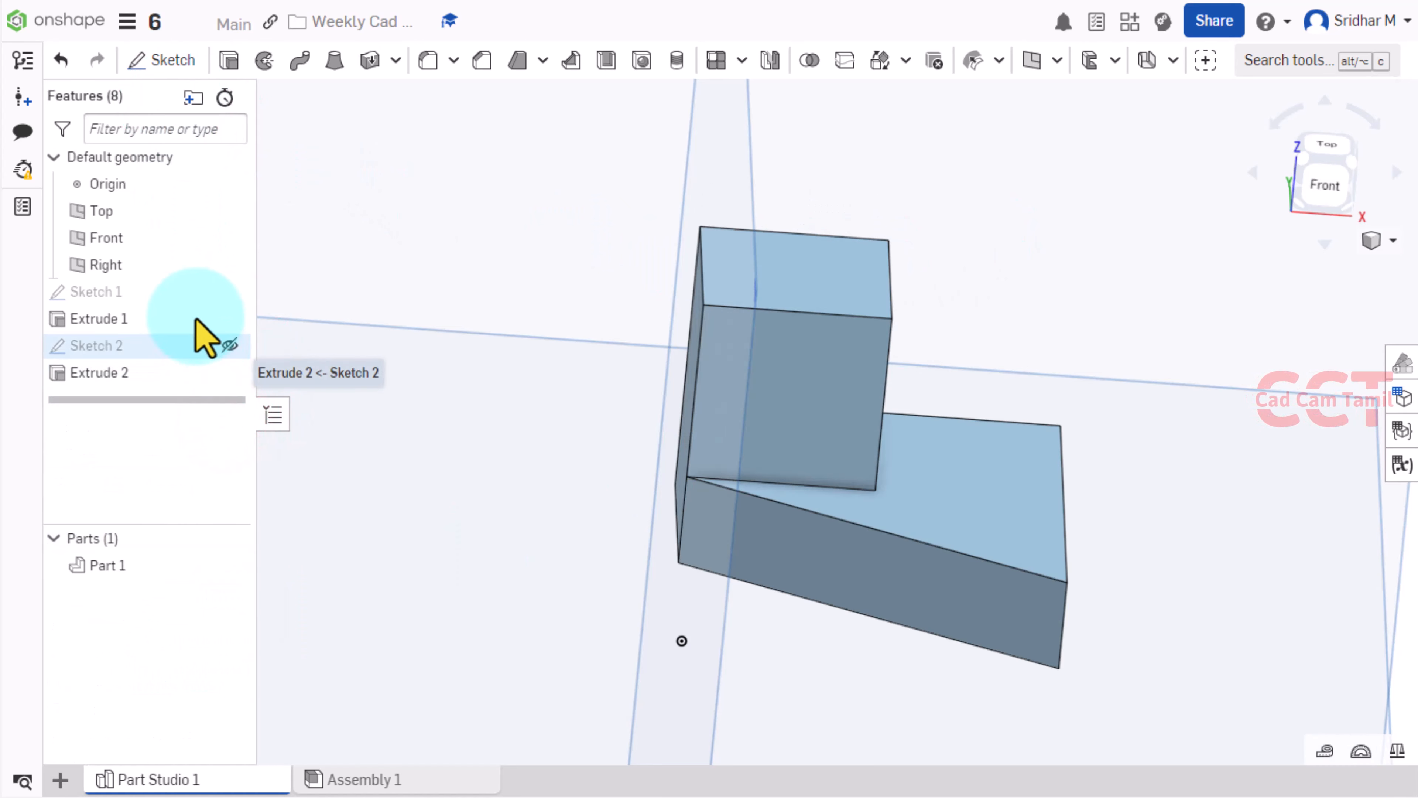
- Hide the Right, Front and Top default planes, leaving the part on display
click(230, 264)
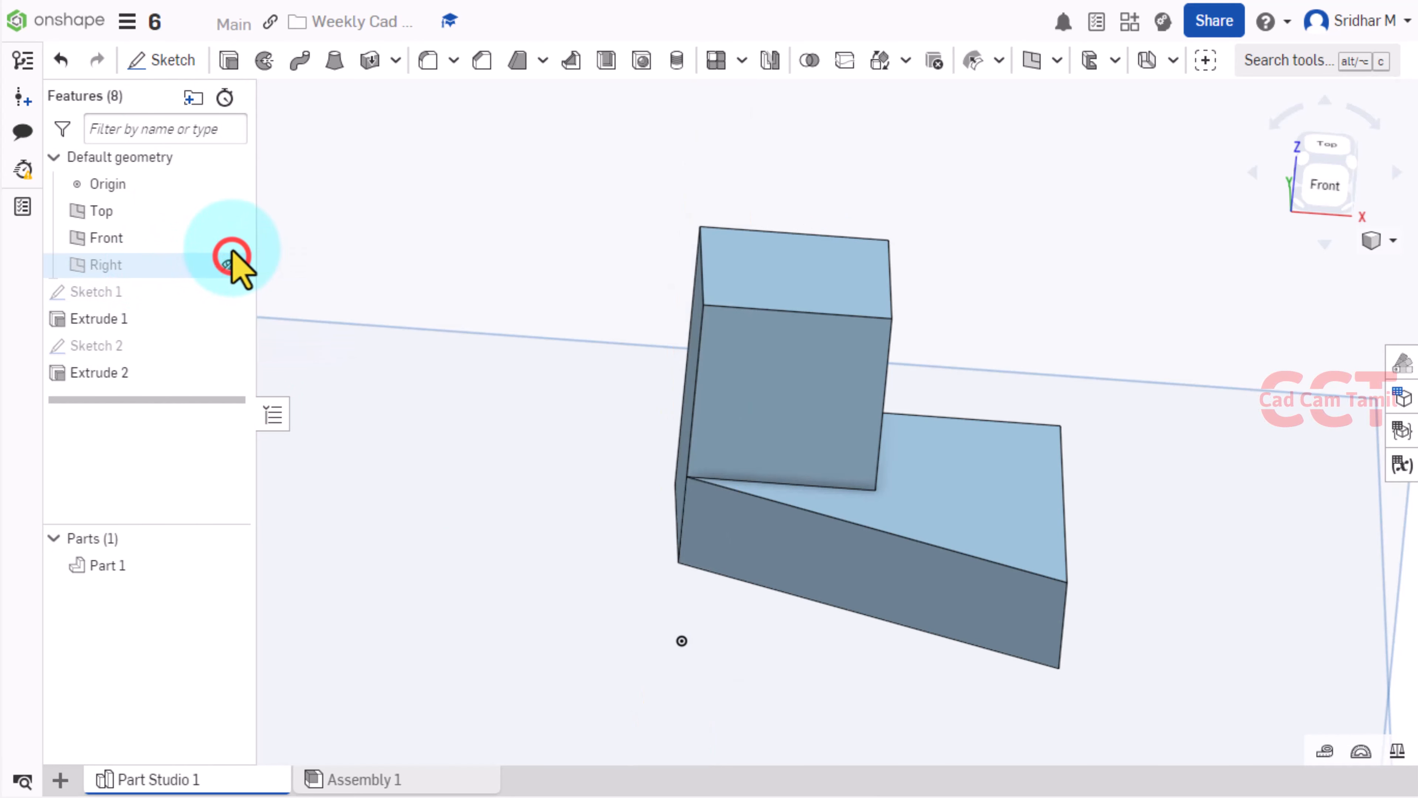
click(228, 237)
click(229, 208)
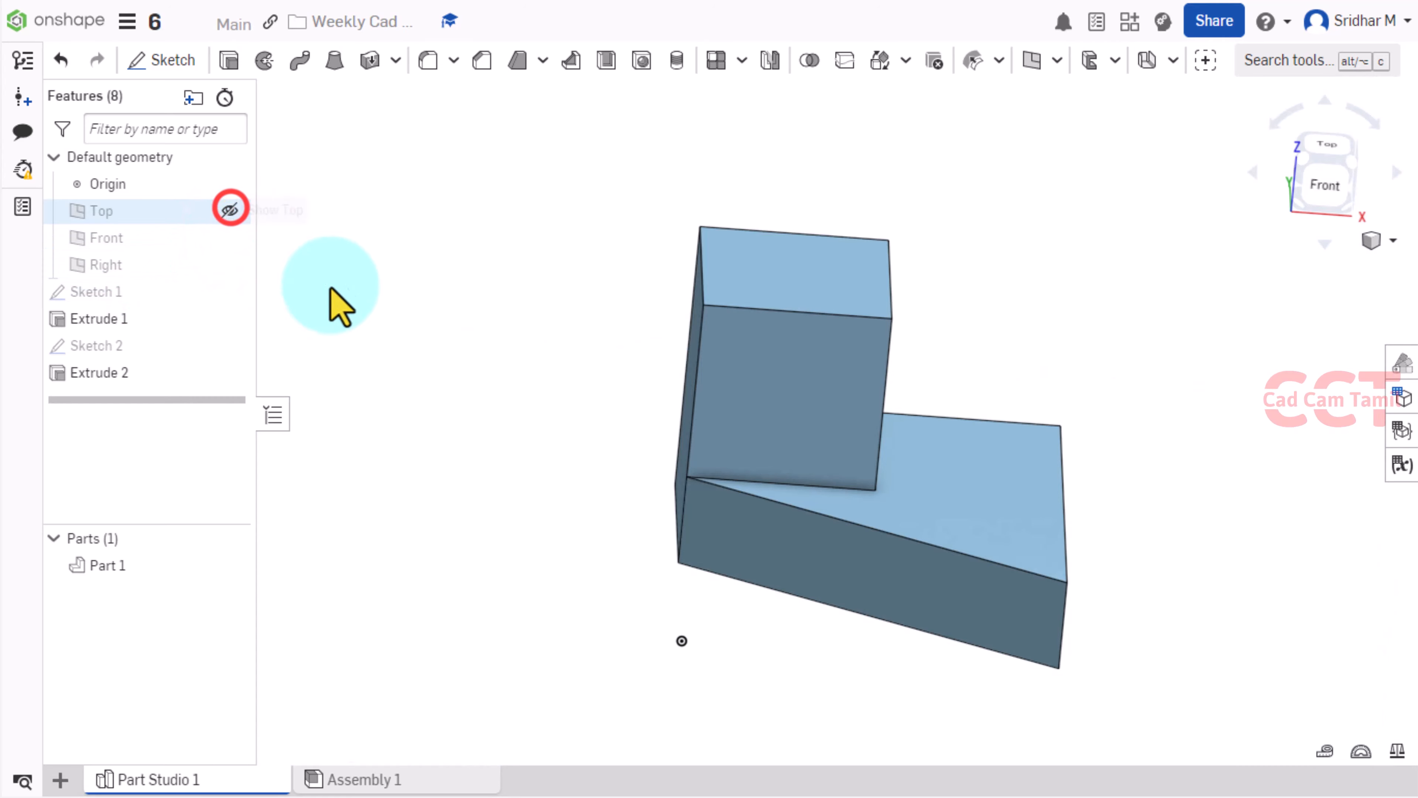
click(617, 254)
scroll(796, 419, down, 6)
scroll(785, 400, up, 4)
right_drag(832, 341, 1078, 584)
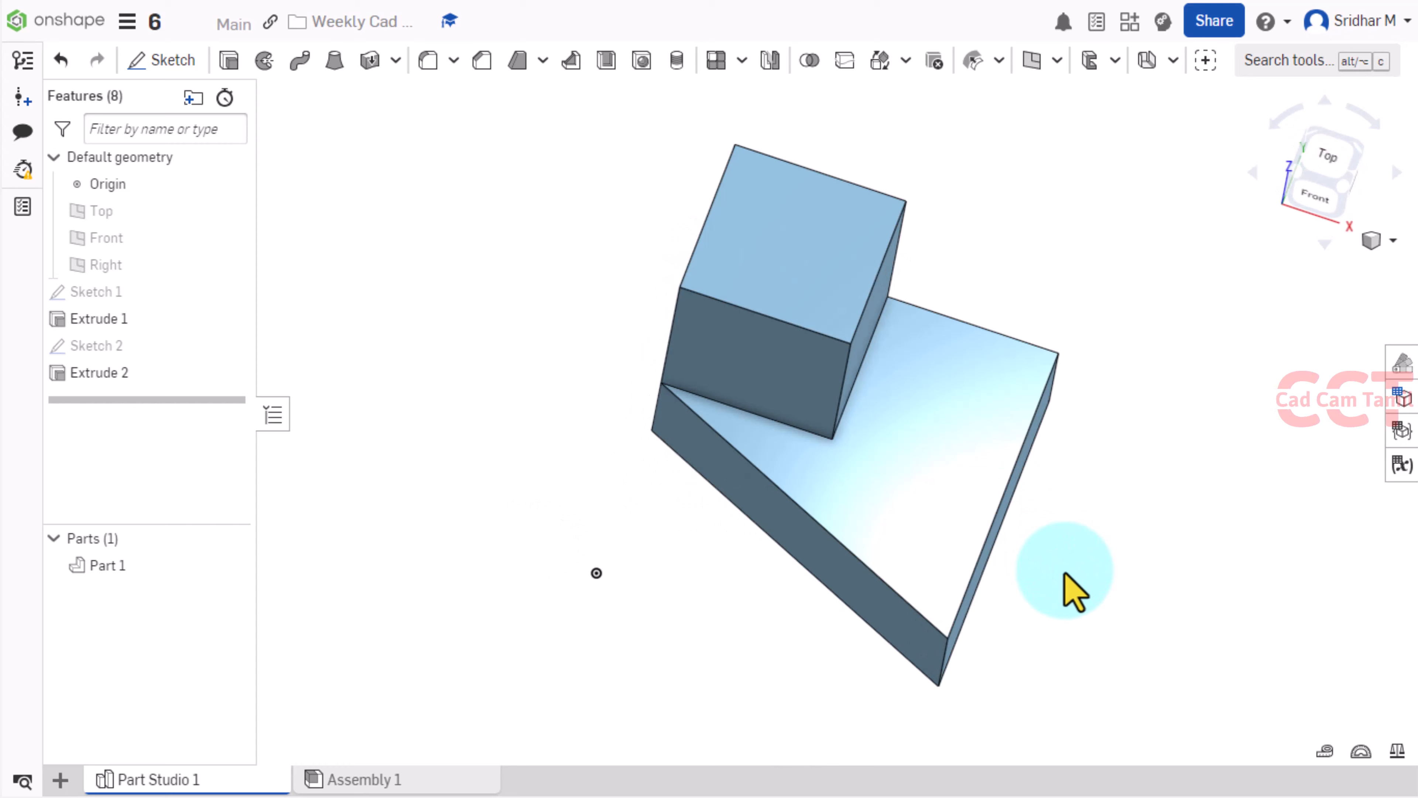